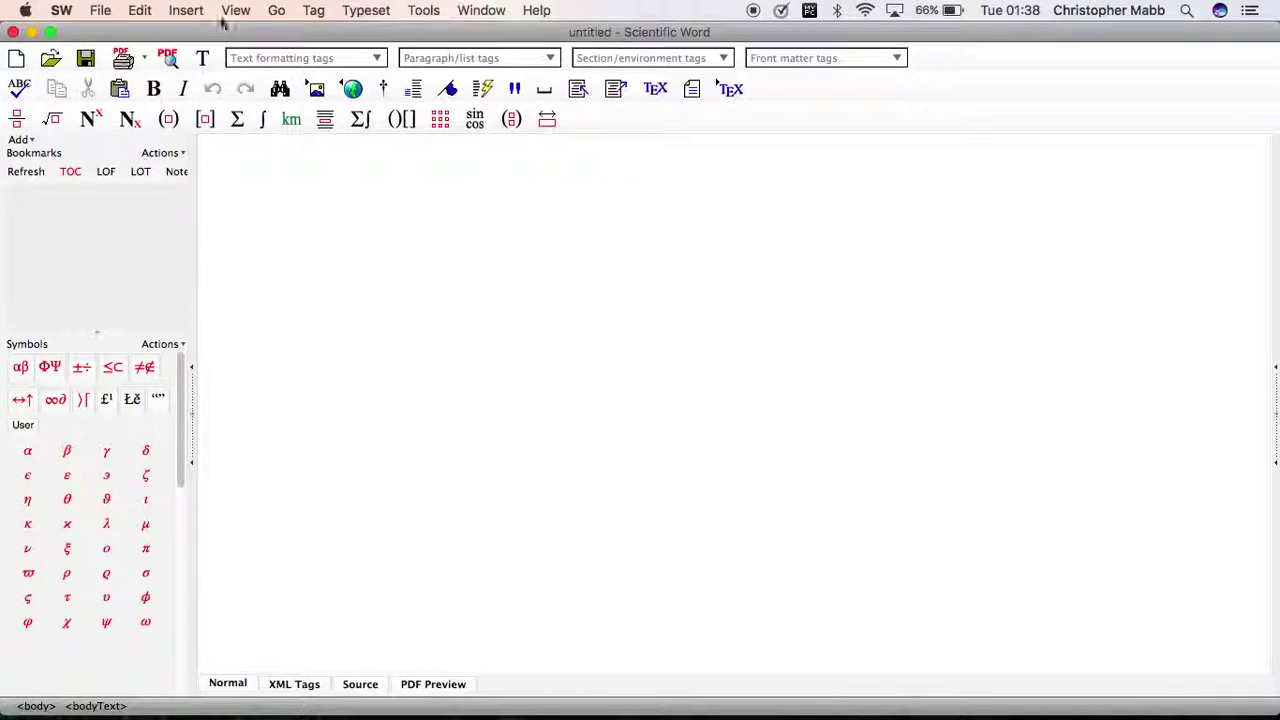
Check the program's version information, then close it
{"action": "left_click", "coordinate": [60, 12]}
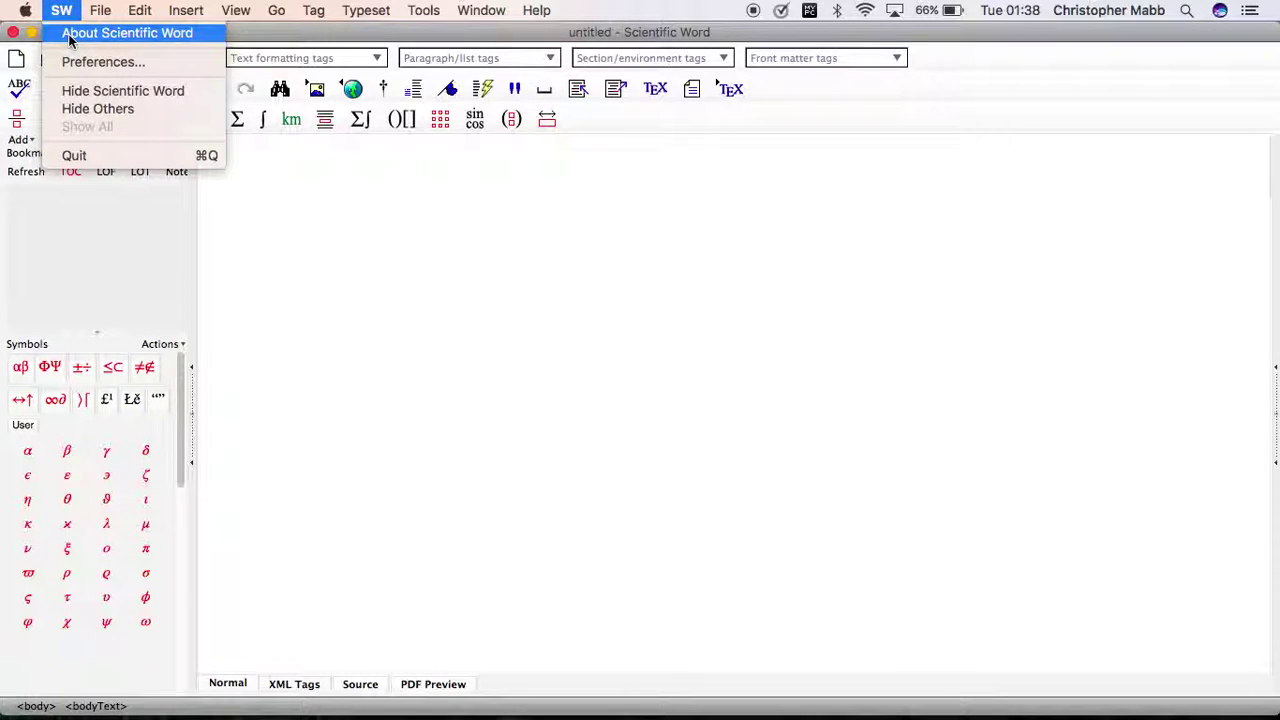
{"action": "left_click", "coordinate": [70, 38]}
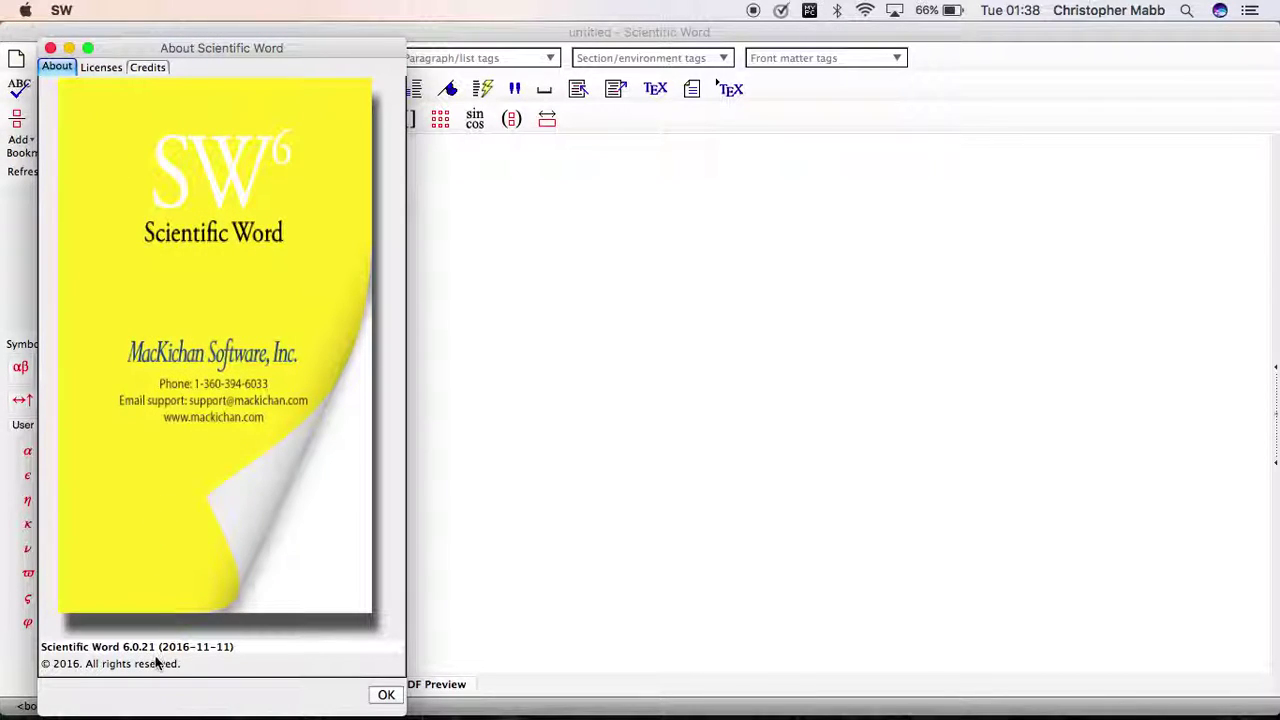
{"action": "left_click", "coordinate": [386, 695]}
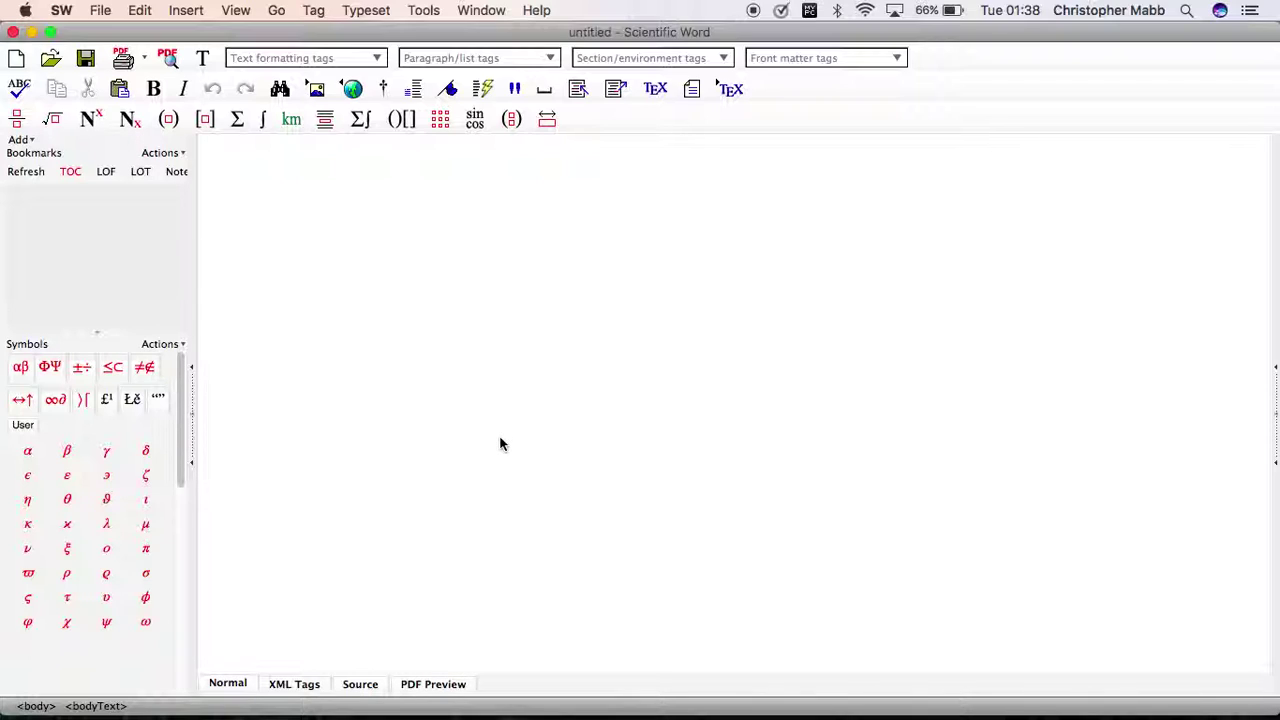
{"action": "left_click", "coordinate": [99, 12]}
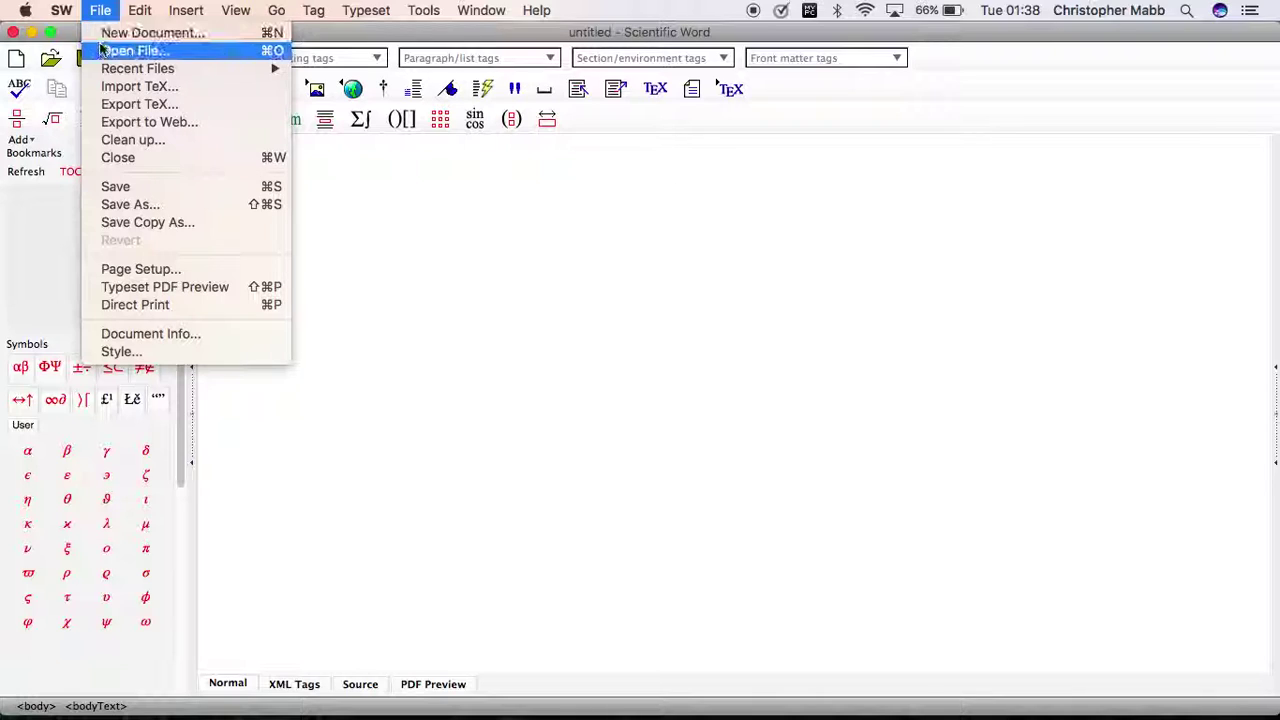
{"action": "left_click", "coordinate": [105, 32]}
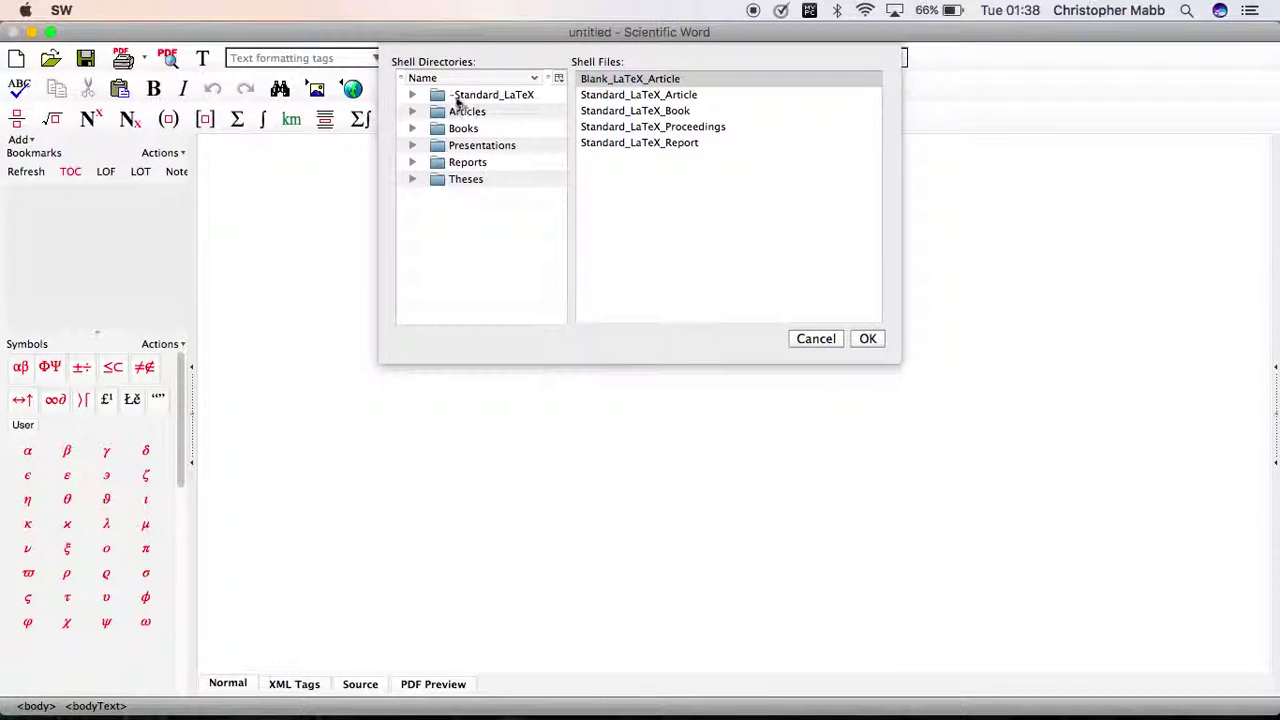
{"action": "left_click", "coordinate": [455, 111]}
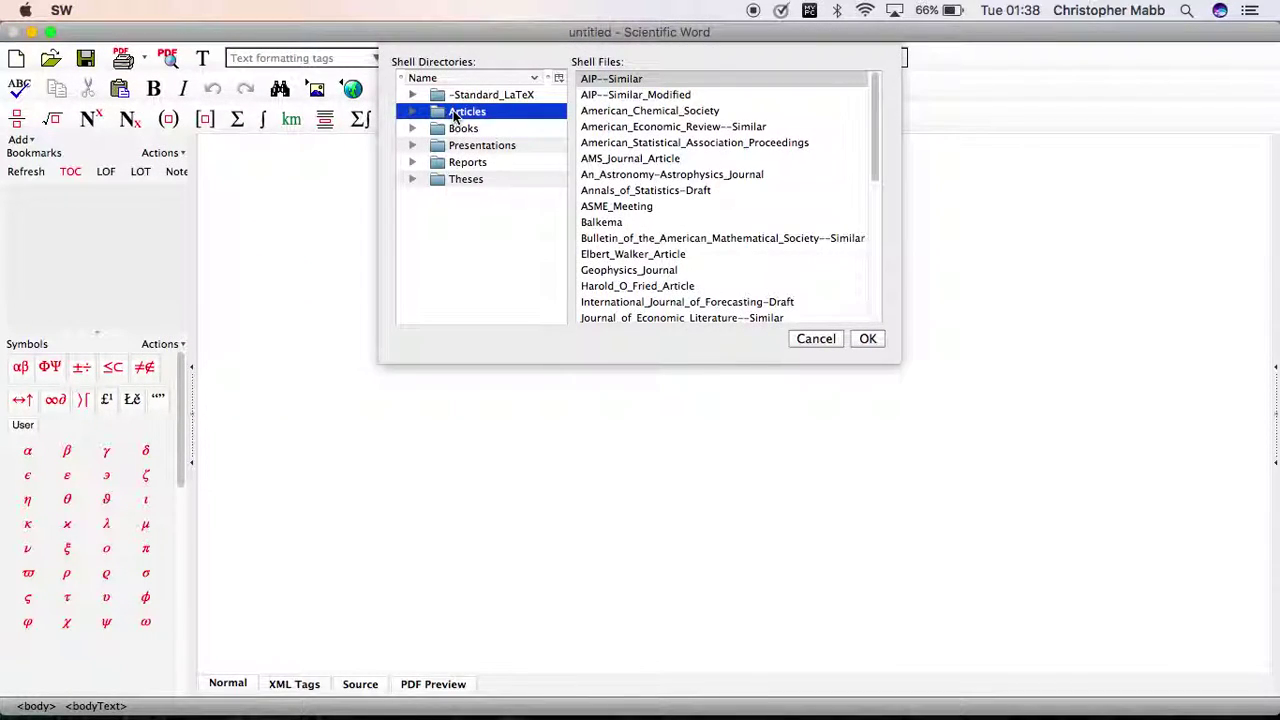
{"action": "left_click", "coordinate": [607, 256]}
{"action": "left_click", "coordinate": [867, 339]}
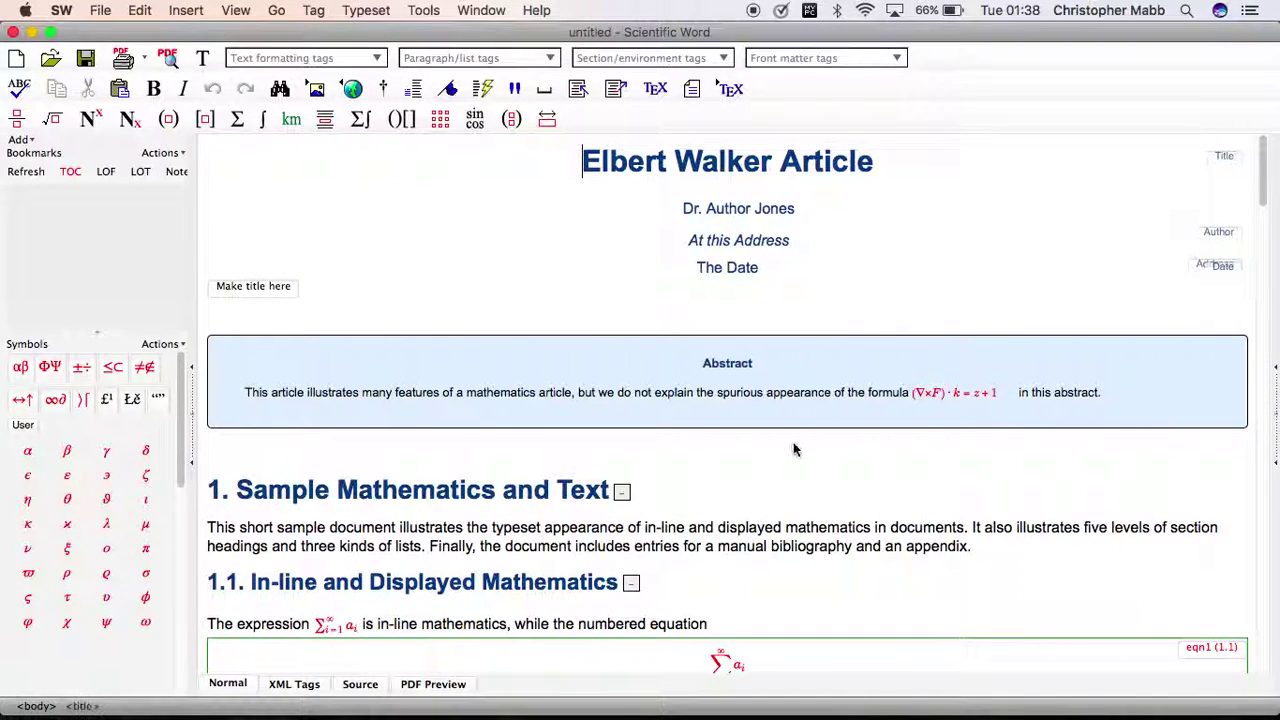
Scroll through the proof document and check the helper lines display setting, leaving it unchanged
{"action": "scroll", "coordinate": [793, 447], "scroll_direction": "down", "scroll_amount": 10}
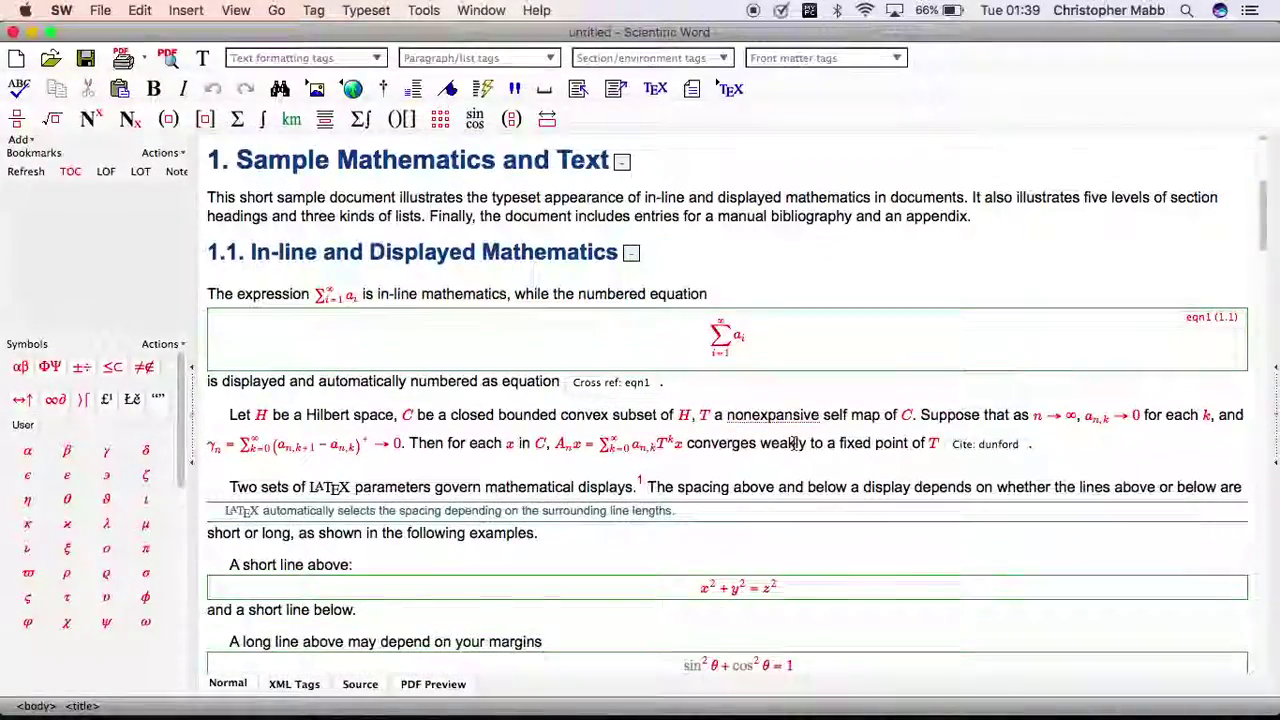
{"action": "scroll", "coordinate": [793, 447], "scroll_direction": "down", "scroll_amount": 14}
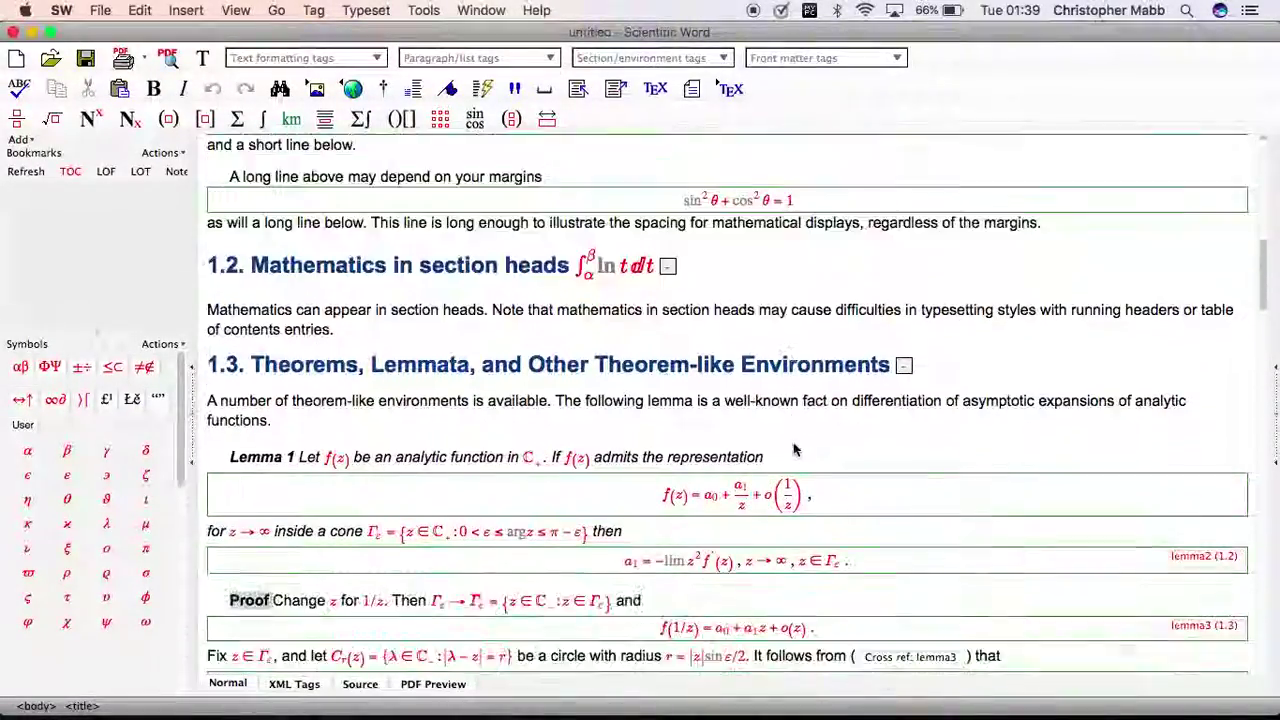
{"action": "scroll", "coordinate": [793, 449], "scroll_direction": "down", "scroll_amount": 8}
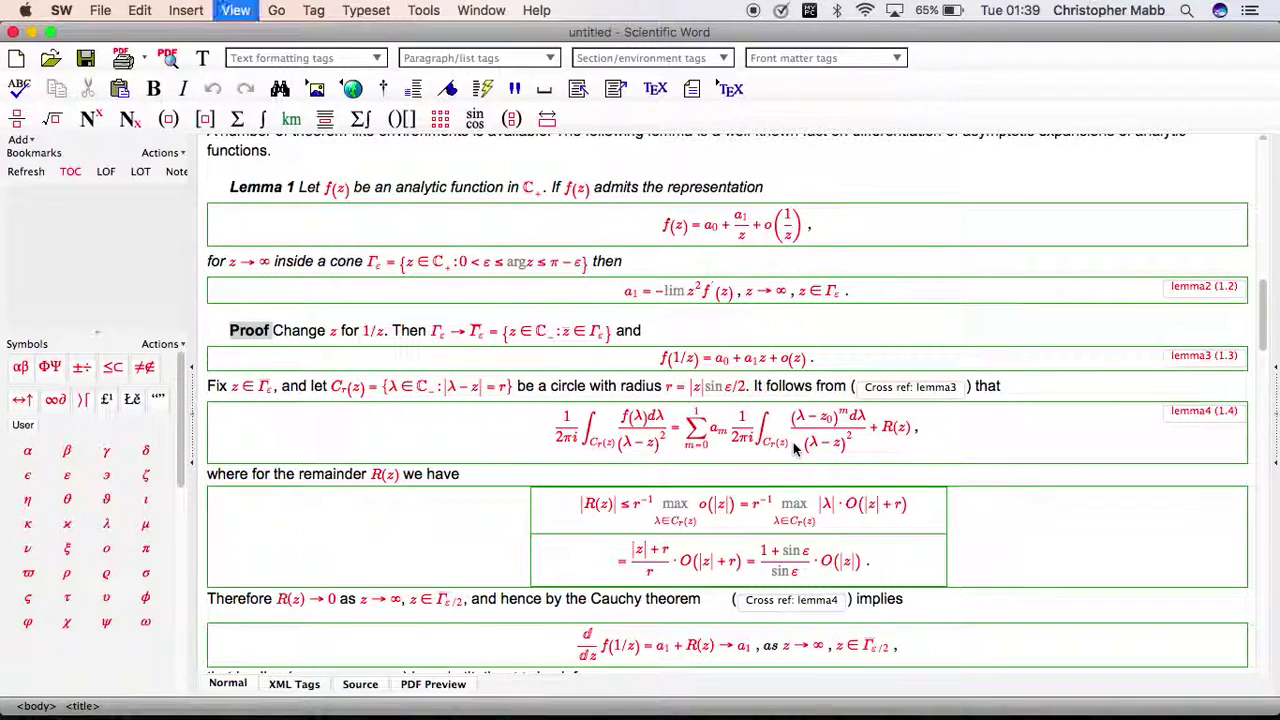
{"action": "scroll", "coordinate": [793, 447], "scroll_direction": "up", "scroll_amount": 8}
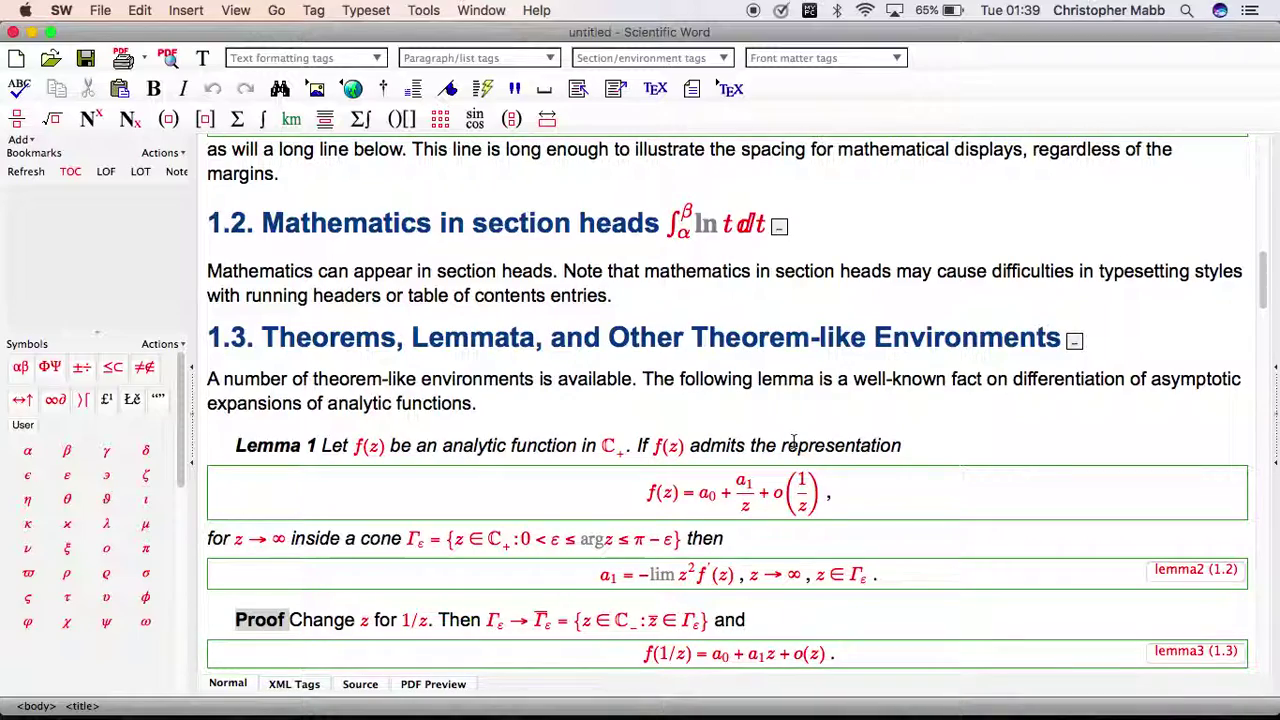
{"action": "scroll", "coordinate": [793, 442], "scroll_direction": "down", "scroll_amount": 4}
{"action": "scroll", "coordinate": [793, 442], "scroll_direction": "down", "scroll_amount": 5}
{"action": "scroll", "coordinate": [793, 447], "scroll_direction": "down", "scroll_amount": 1}
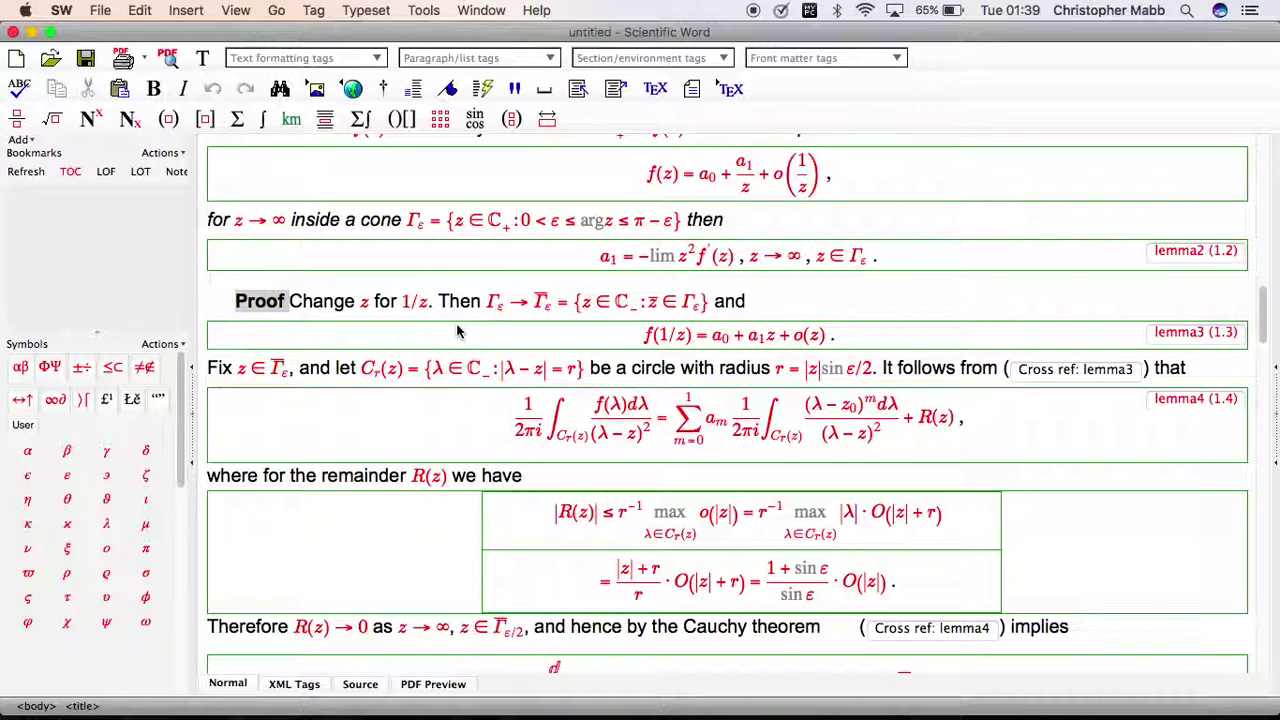
{"action": "left_click", "coordinate": [237, 11]}
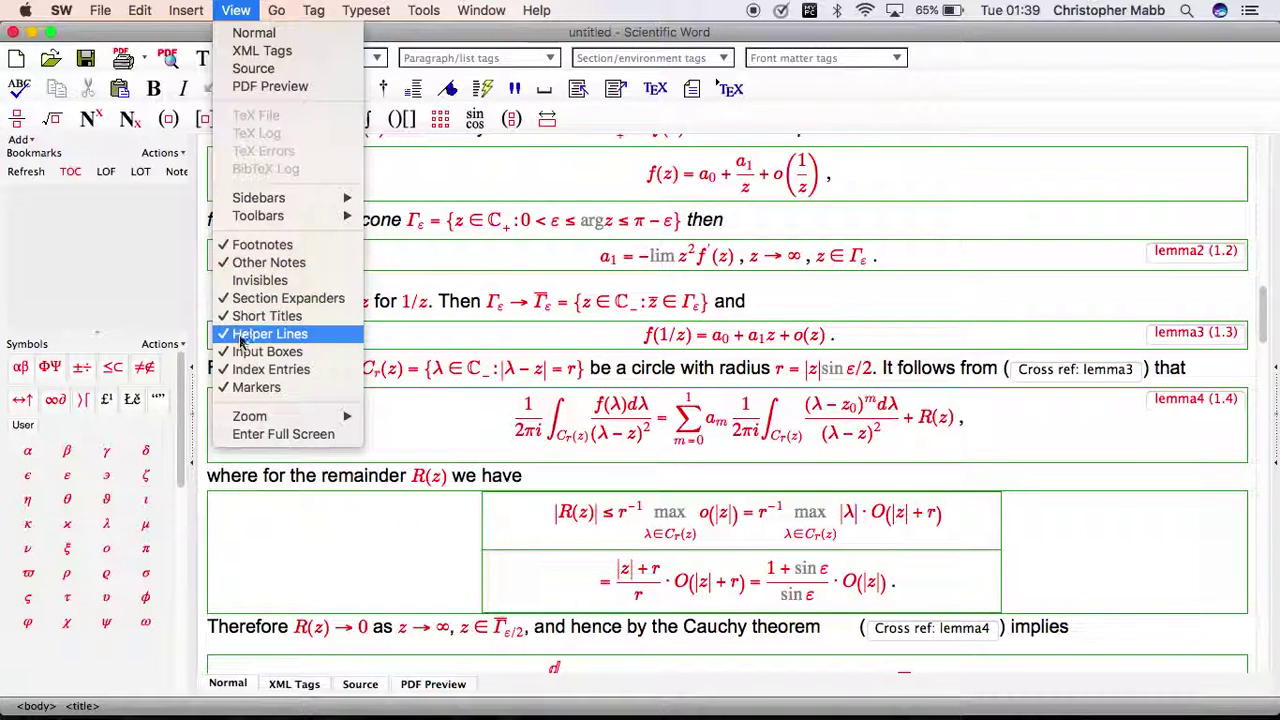
{"action": "left_click", "coordinate": [447, 171]}
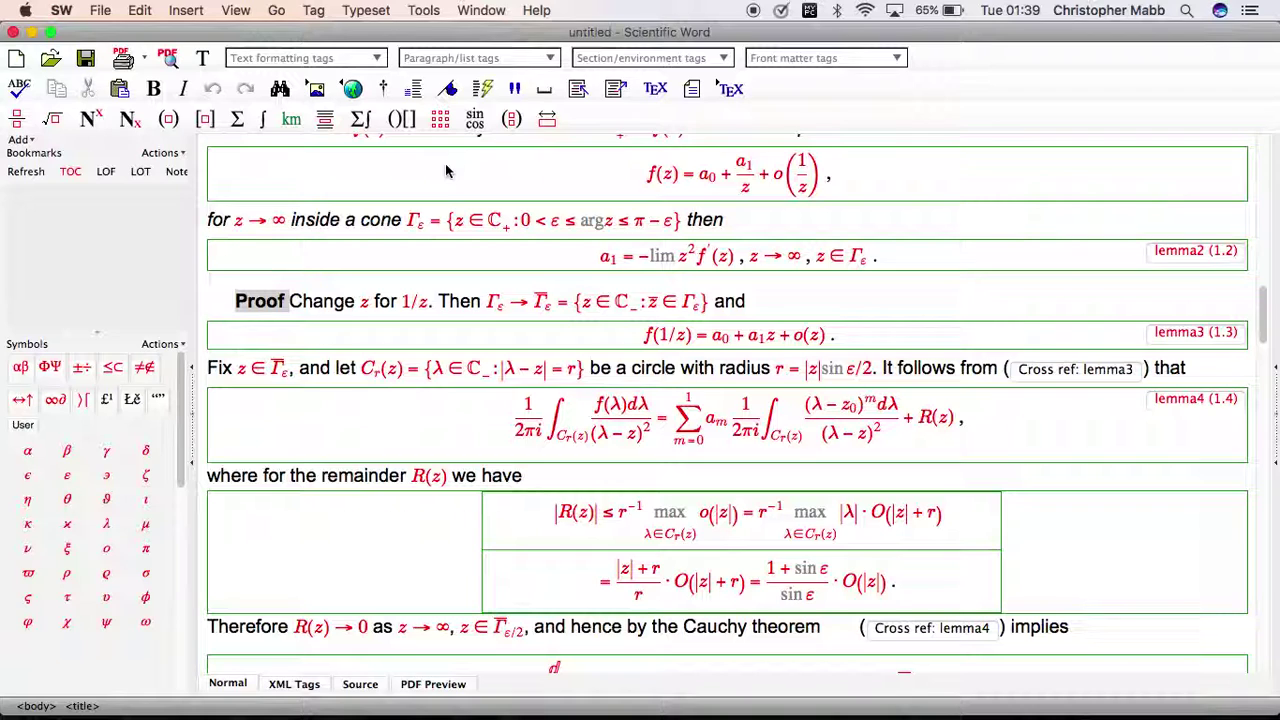
Export the article to the web as 'Elbert', a zip with web refs for CSS and MathJax
{"action": "left_click", "coordinate": [101, 12]}
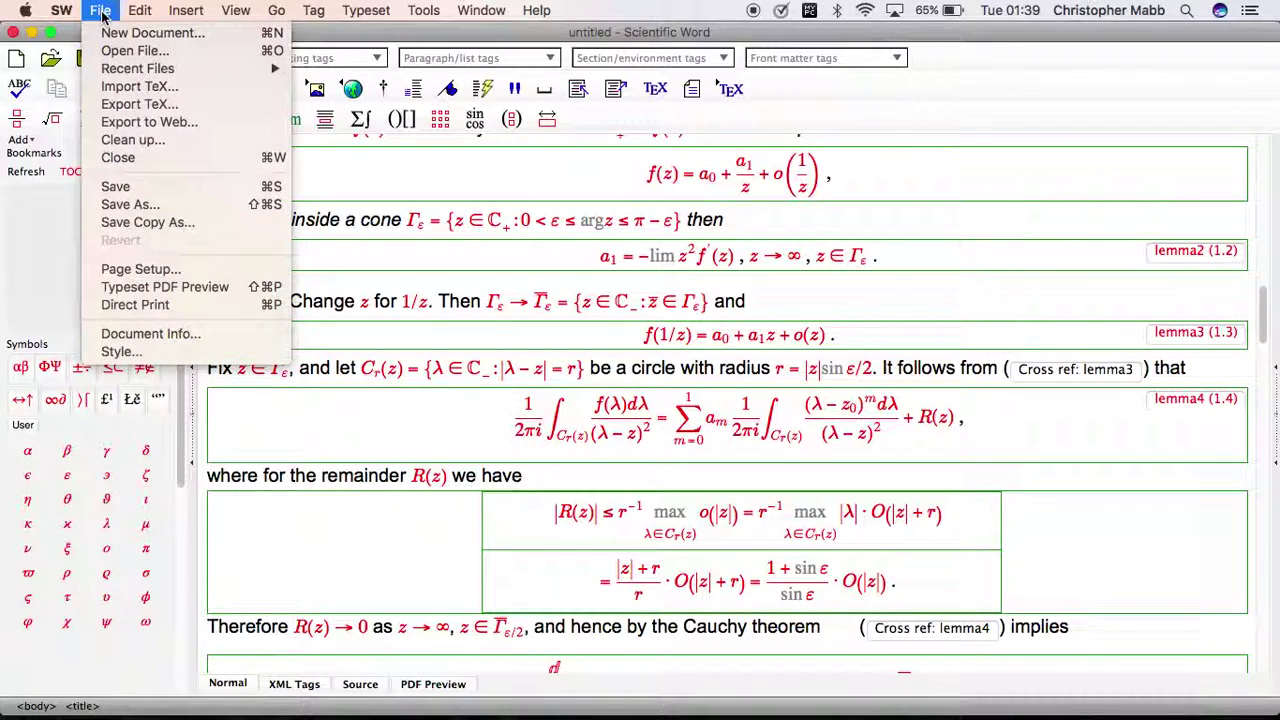
{"action": "left_click", "coordinate": [145, 122]}
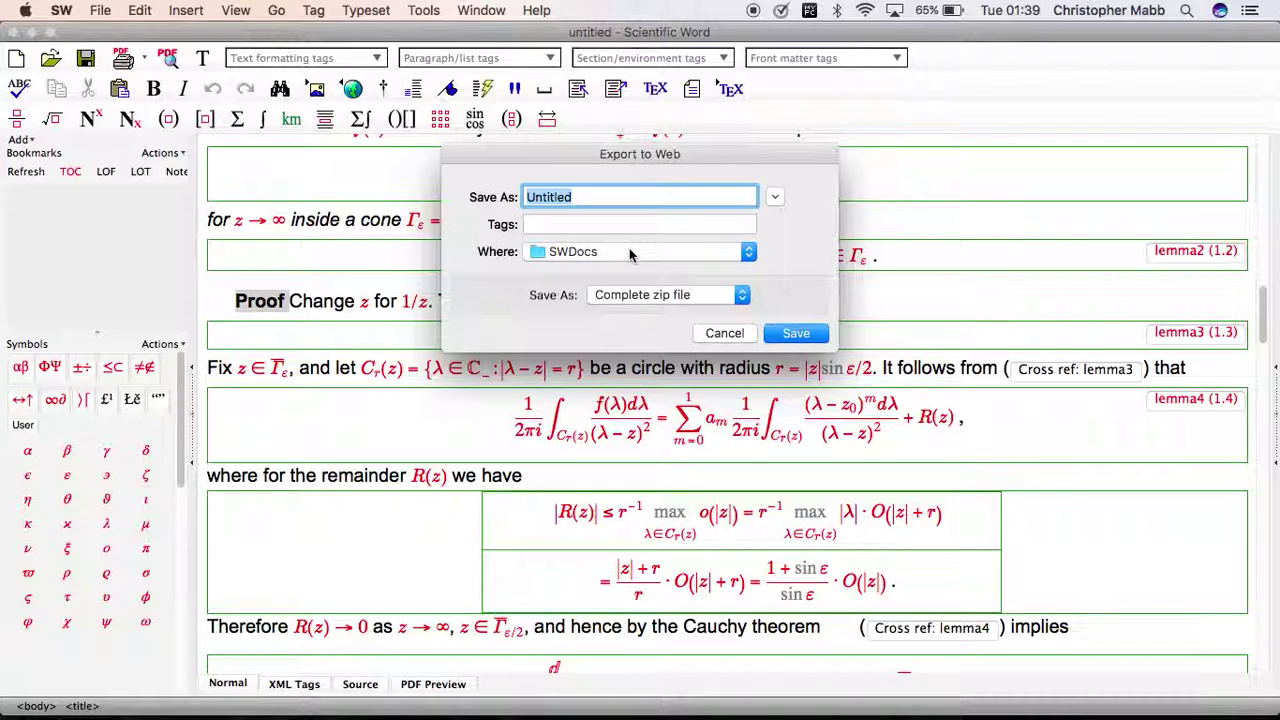
{"action": "type", "text": "Elbert"}
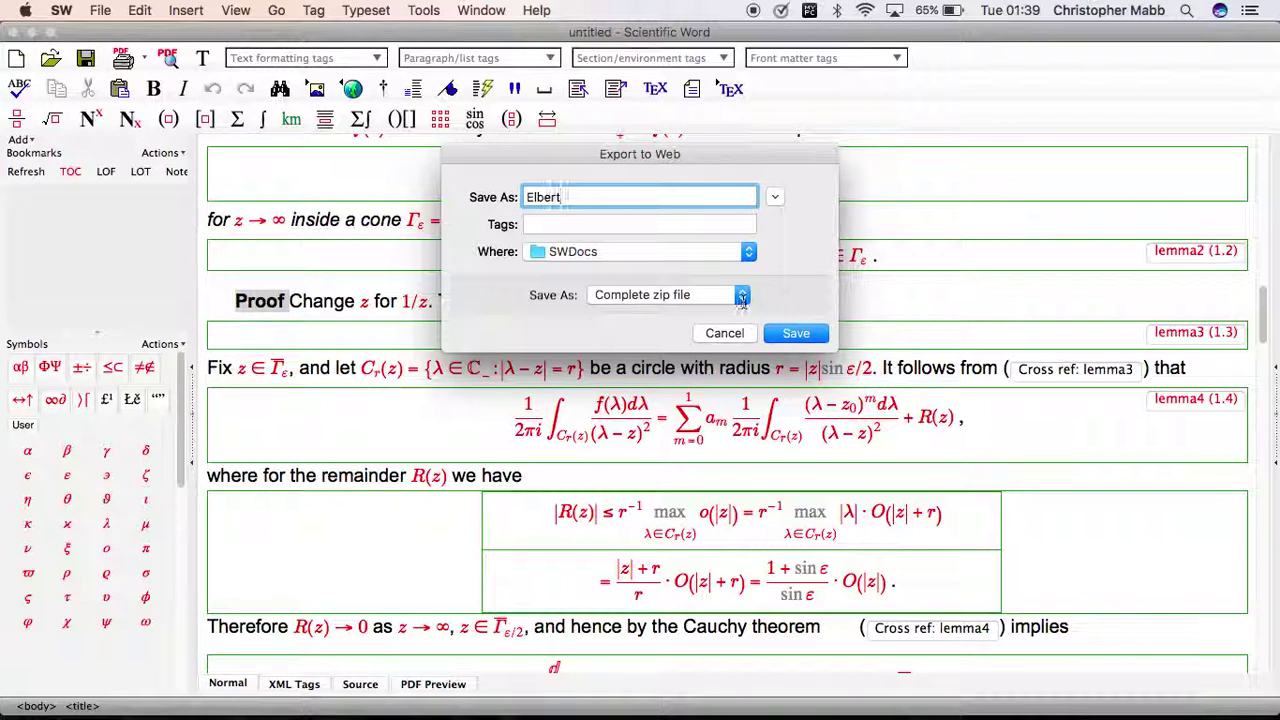
{"action": "left_click", "coordinate": [742, 300]}
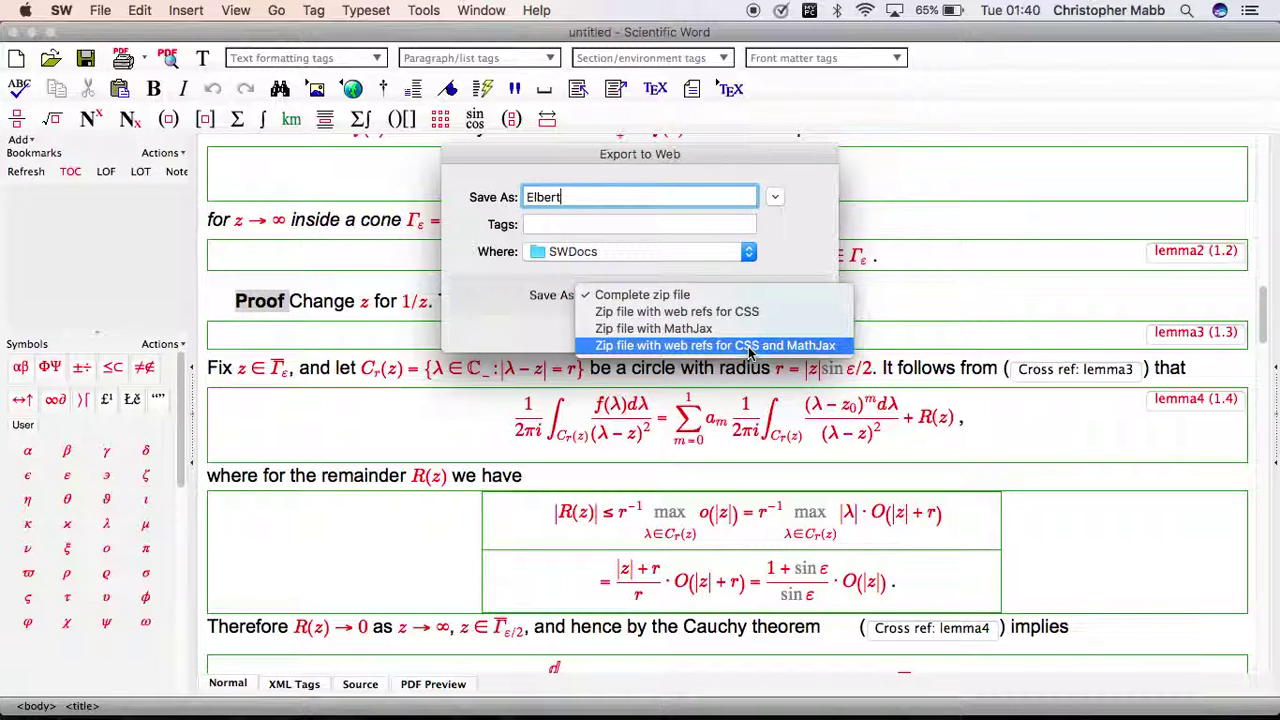
{"action": "left_click", "coordinate": [748, 345]}
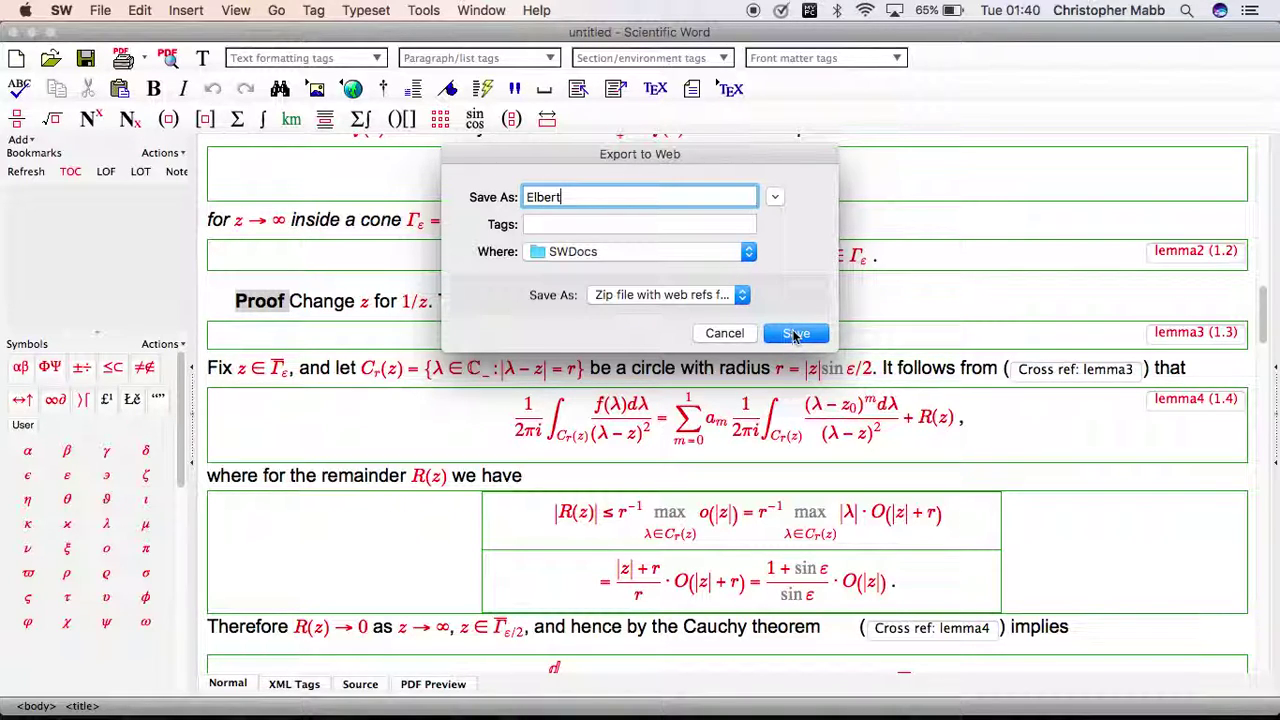
{"action": "left_click", "coordinate": [795, 334]}
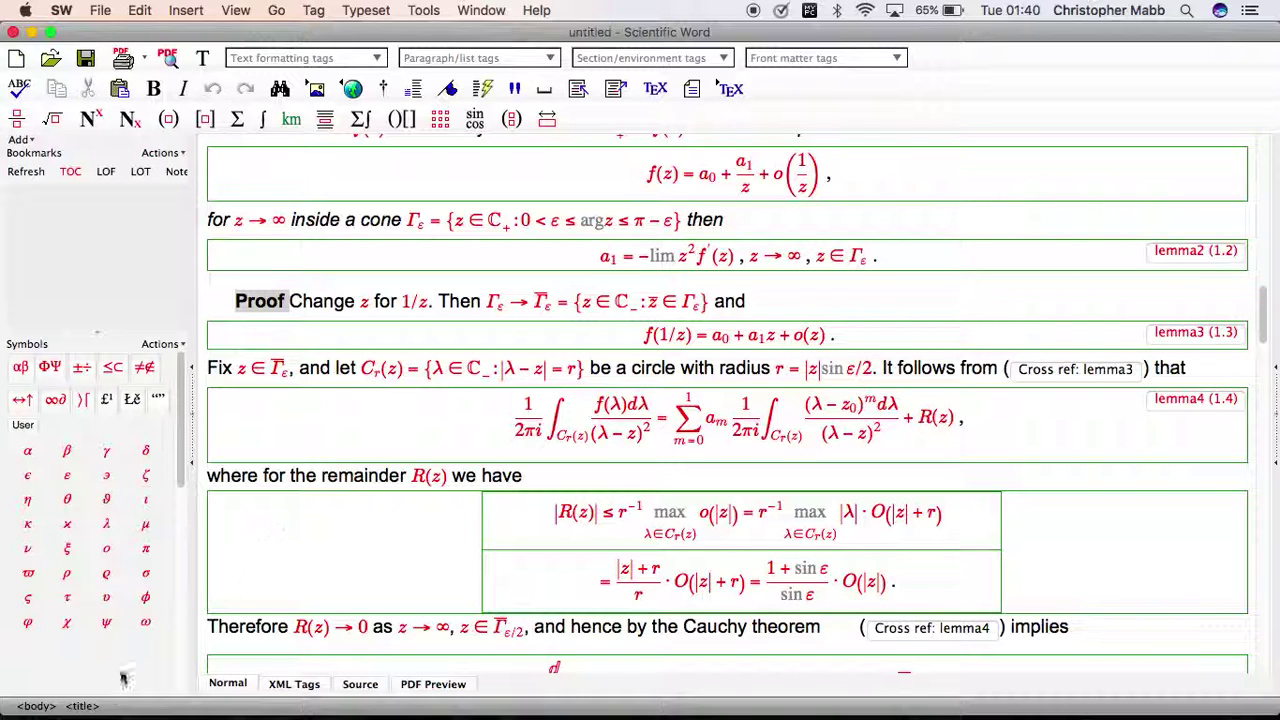
Extract Elbert.zip in Documents > SWDocs and bring up Open With for untitled21.xhtml
{"action": "left_click", "coordinate": [66, 692]}
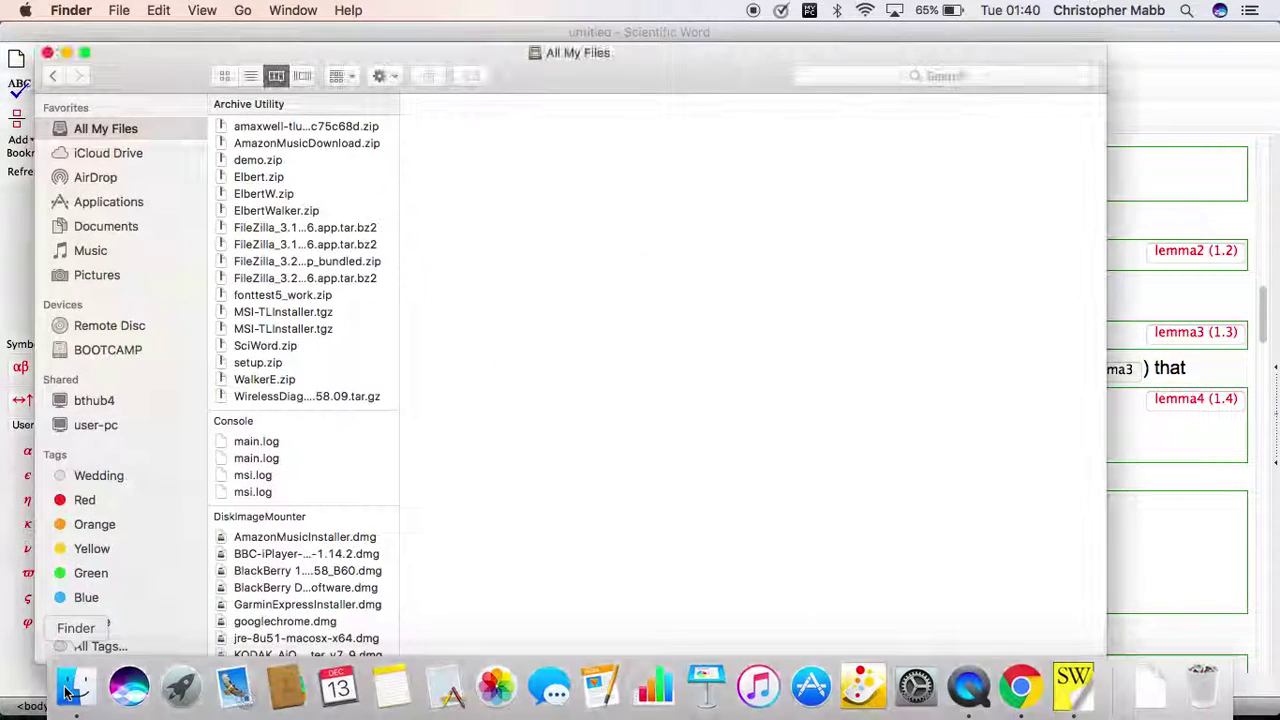
{"action": "left_click", "coordinate": [80, 226]}
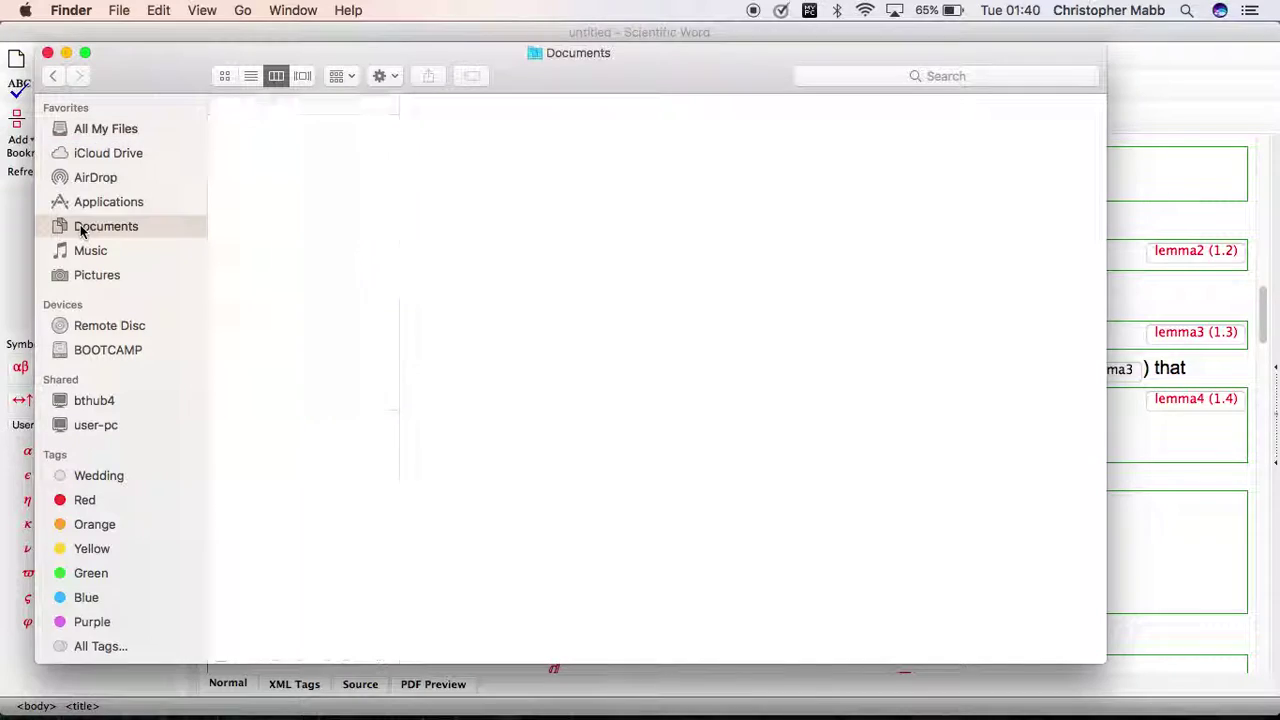
{"action": "left_click", "coordinate": [253, 164]}
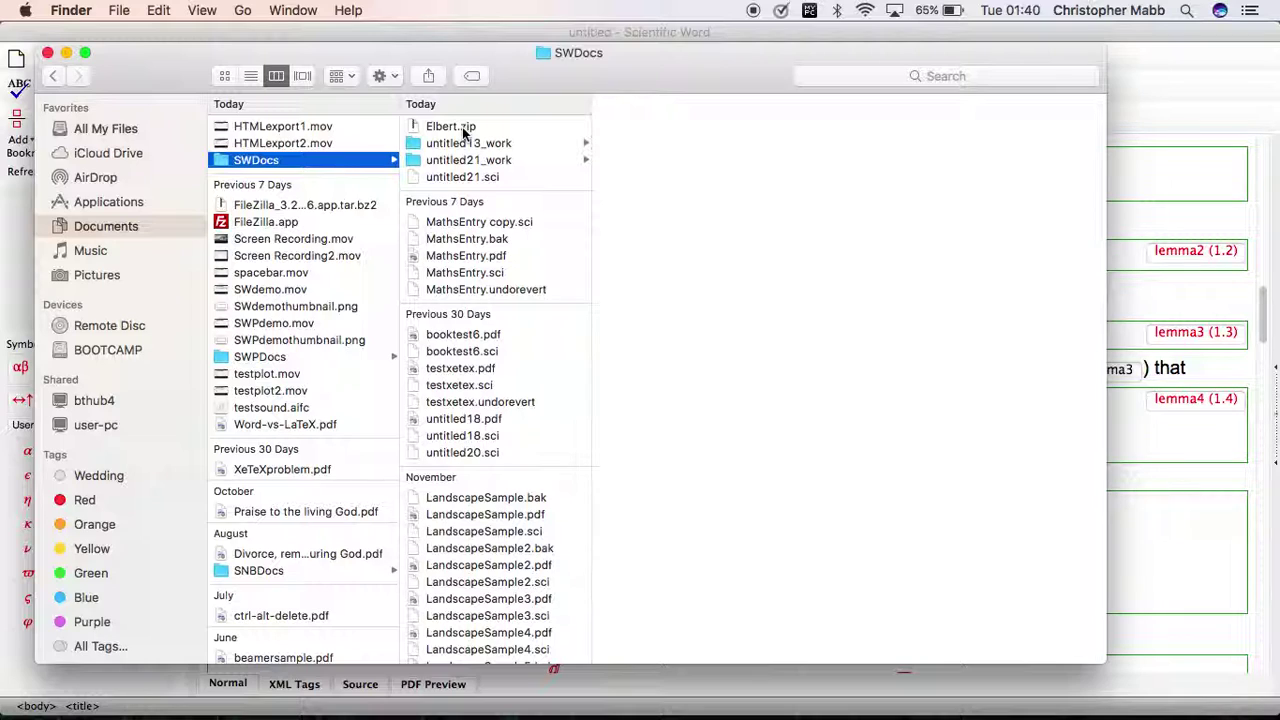
{"action": "left_click", "coordinate": [462, 127]}
{"action": "double_click", "coordinate": [462, 128]}
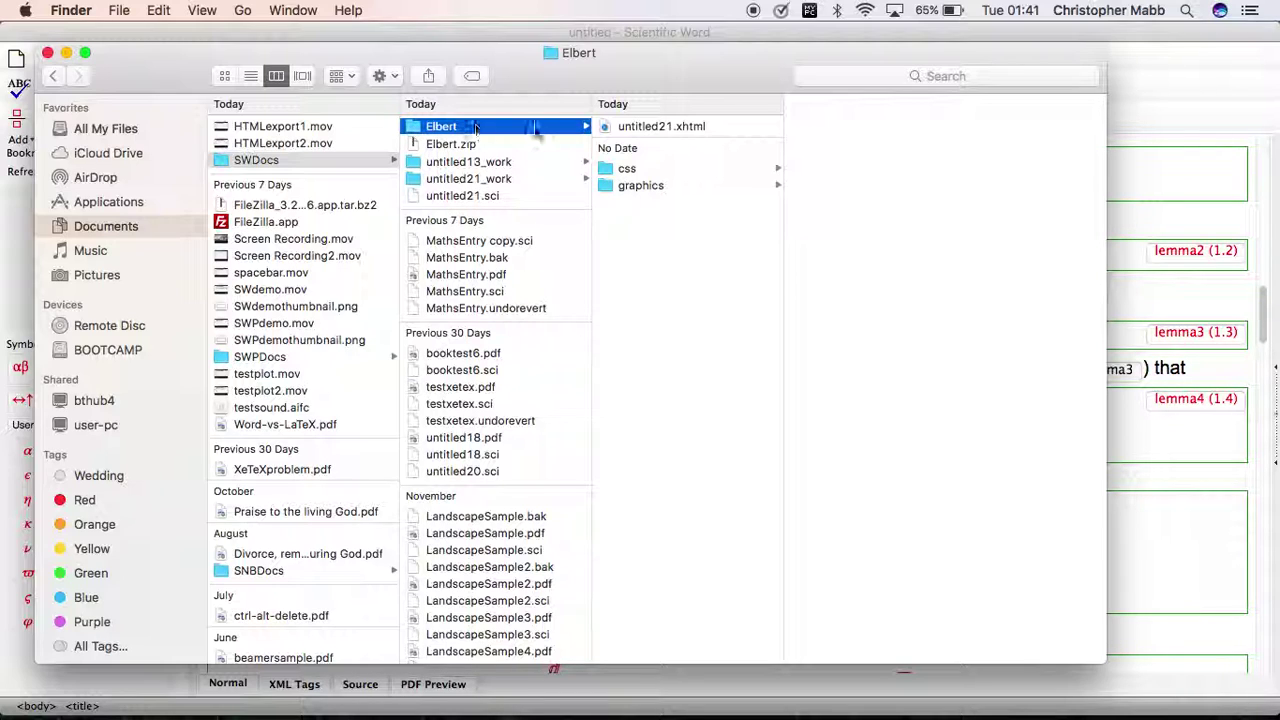
{"action": "right_click", "coordinate": [671, 124]}
{"action": "mouse_move", "coordinate": [721, 150]}
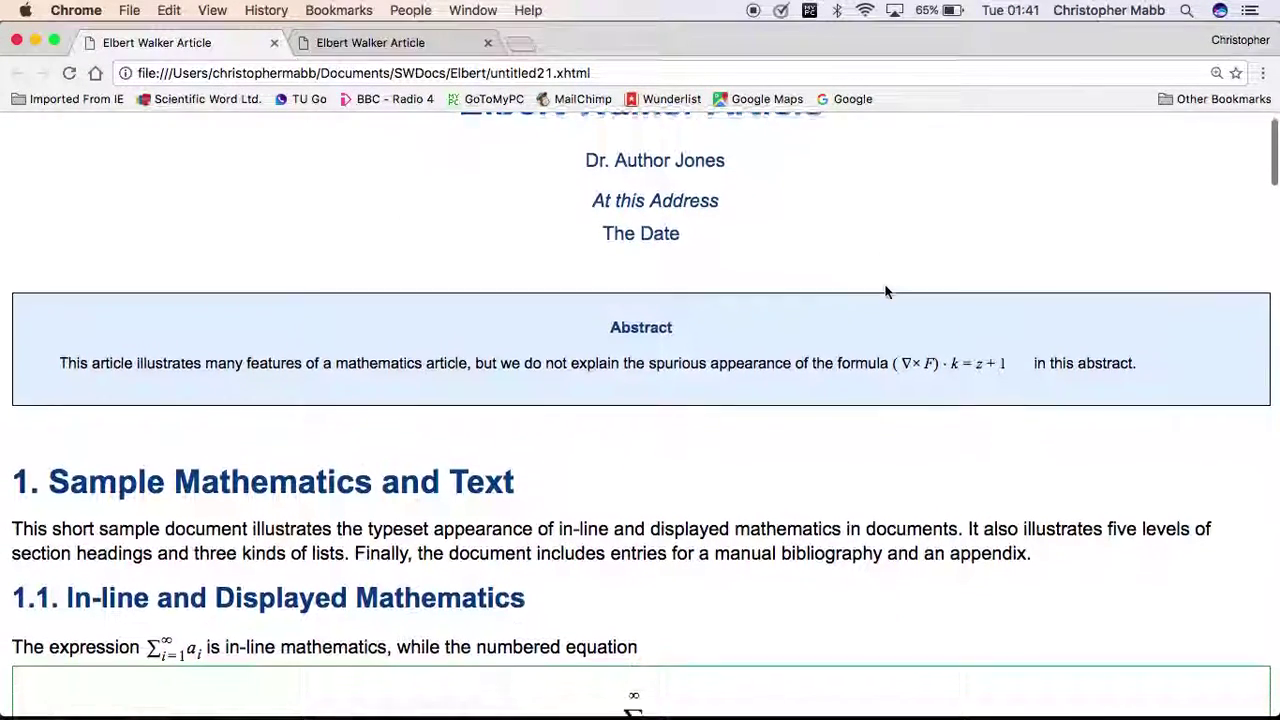
{"action": "scroll", "coordinate": [885, 292], "scroll_direction": "down", "scroll_amount": 5}
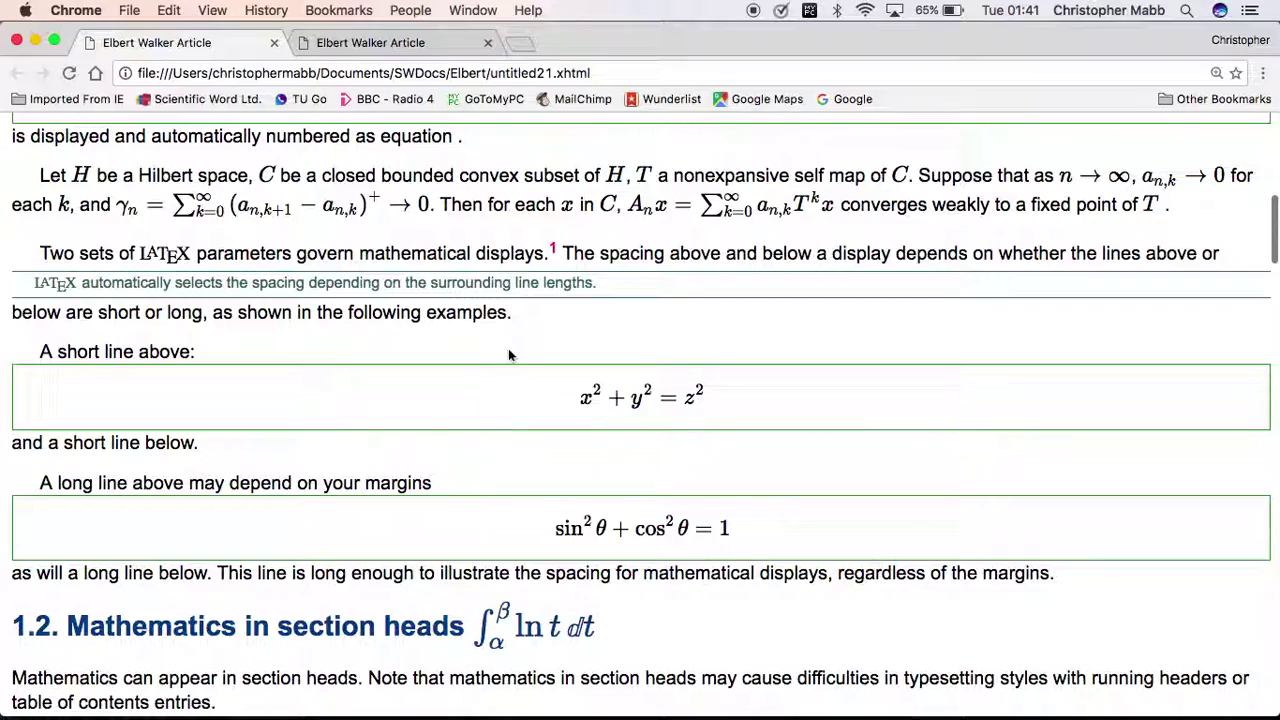
Scroll through the exported Elbert article with its green-boxed equations, then show all open windows
{"action": "scroll", "coordinate": [476, 496], "scroll_direction": "down", "scroll_amount": 1}
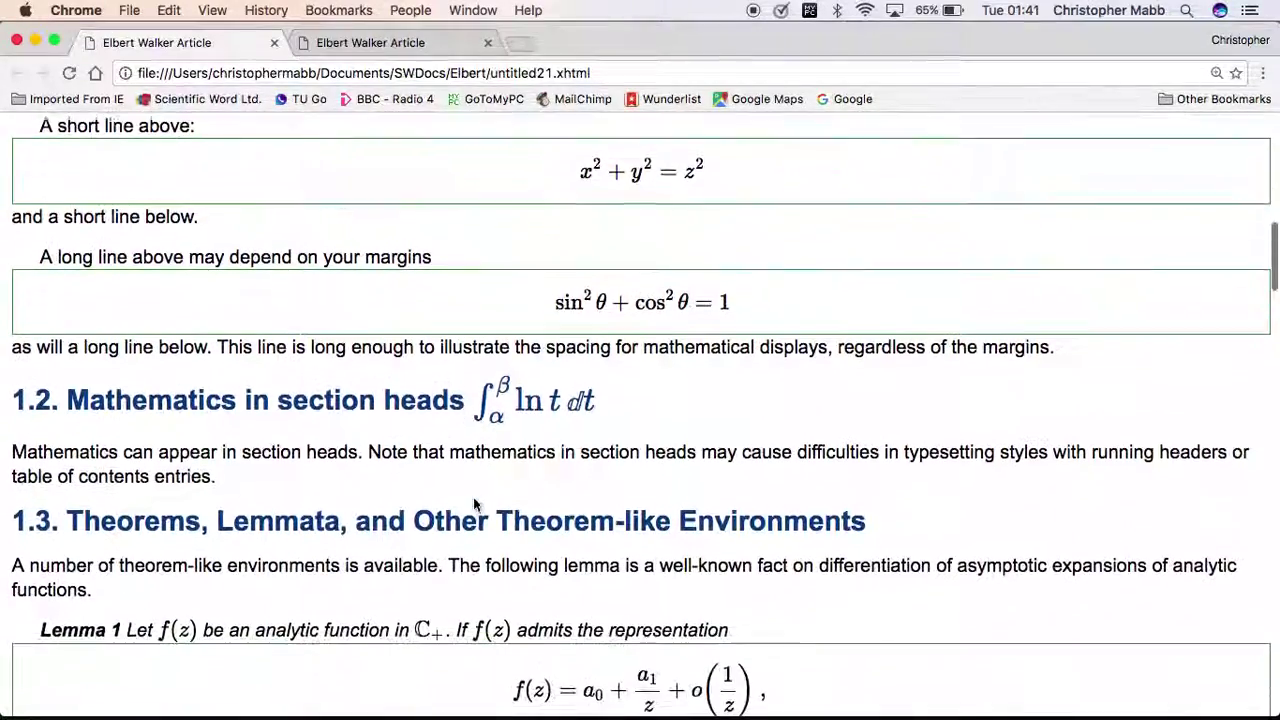
{"action": "scroll", "coordinate": [473, 497], "scroll_direction": "down", "scroll_amount": 10}
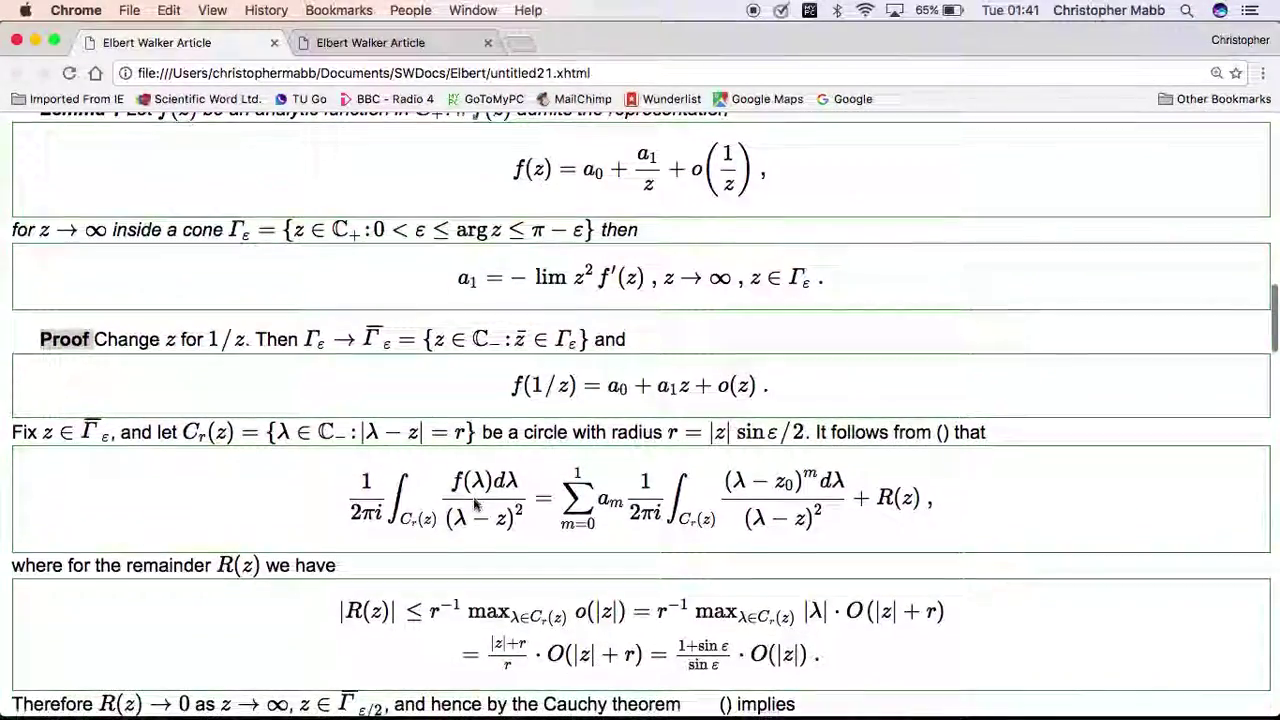
{"action": "scroll", "coordinate": [476, 505], "scroll_direction": "down", "scroll_amount": 1}
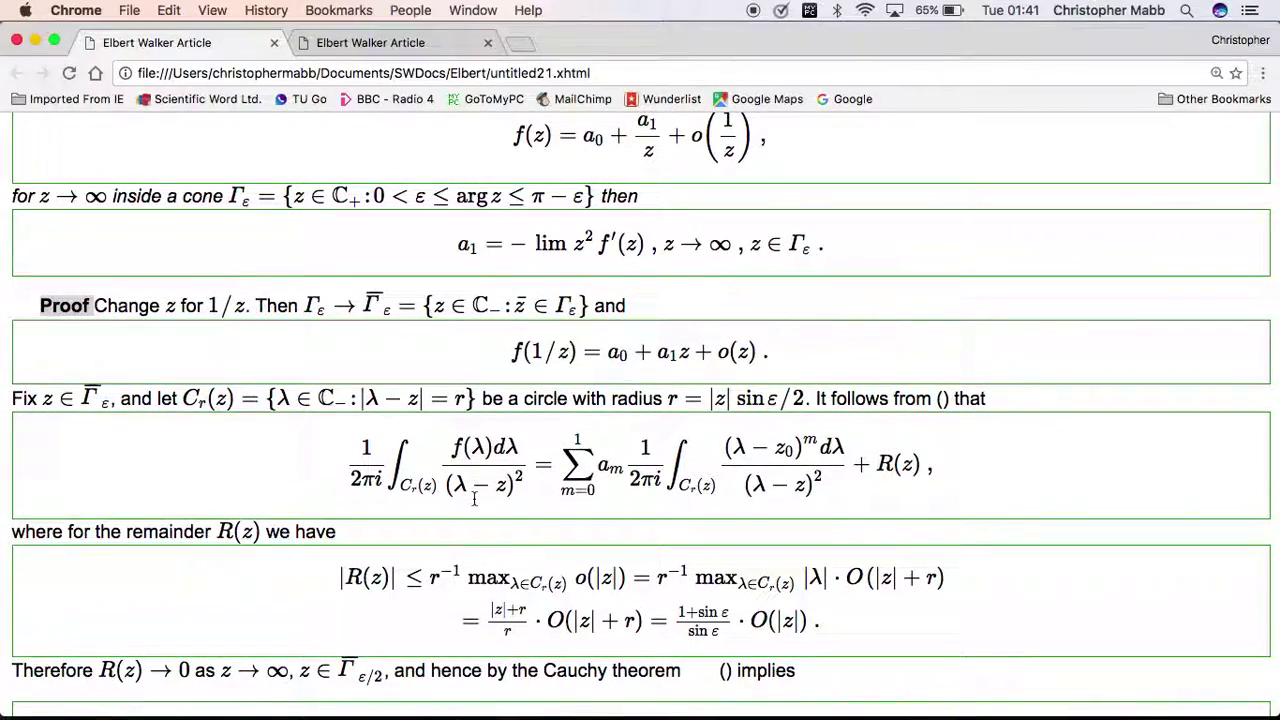
{"action": "key", "text": "ctrl+Up"}
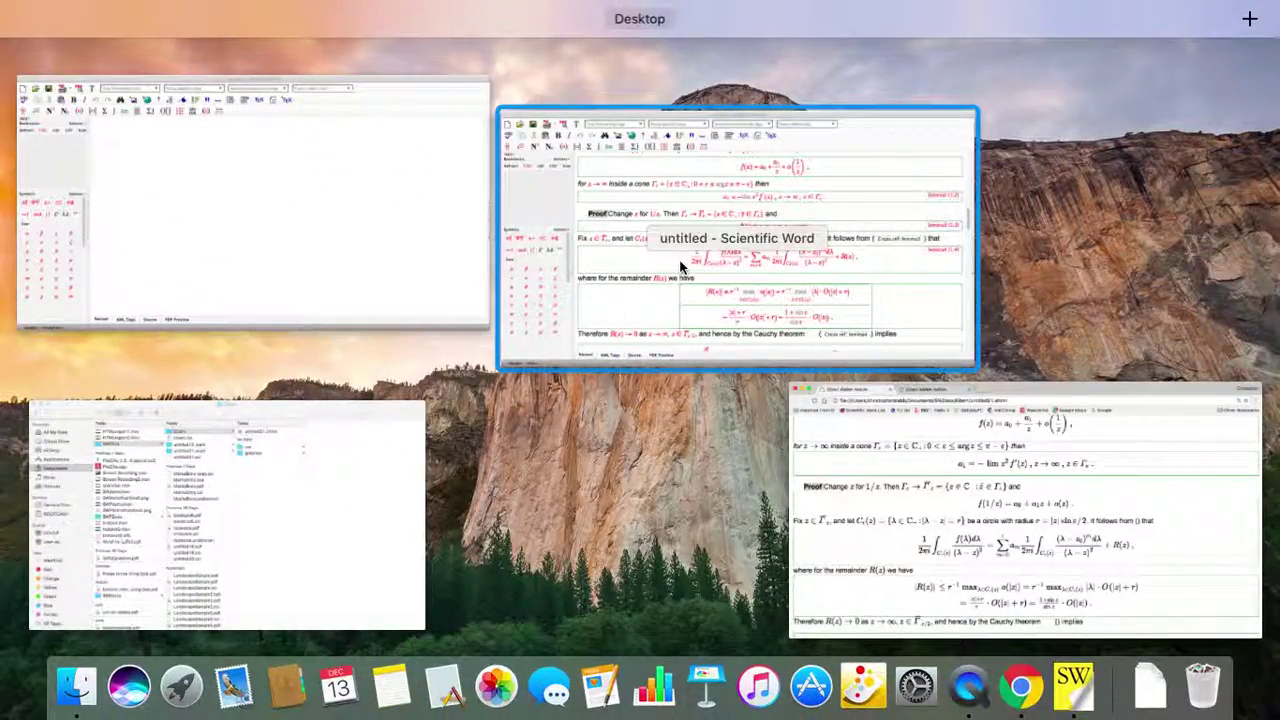
Turn off the green helper lines in the Scientific Word article
{"action": "left_click", "coordinate": [762, 193]}
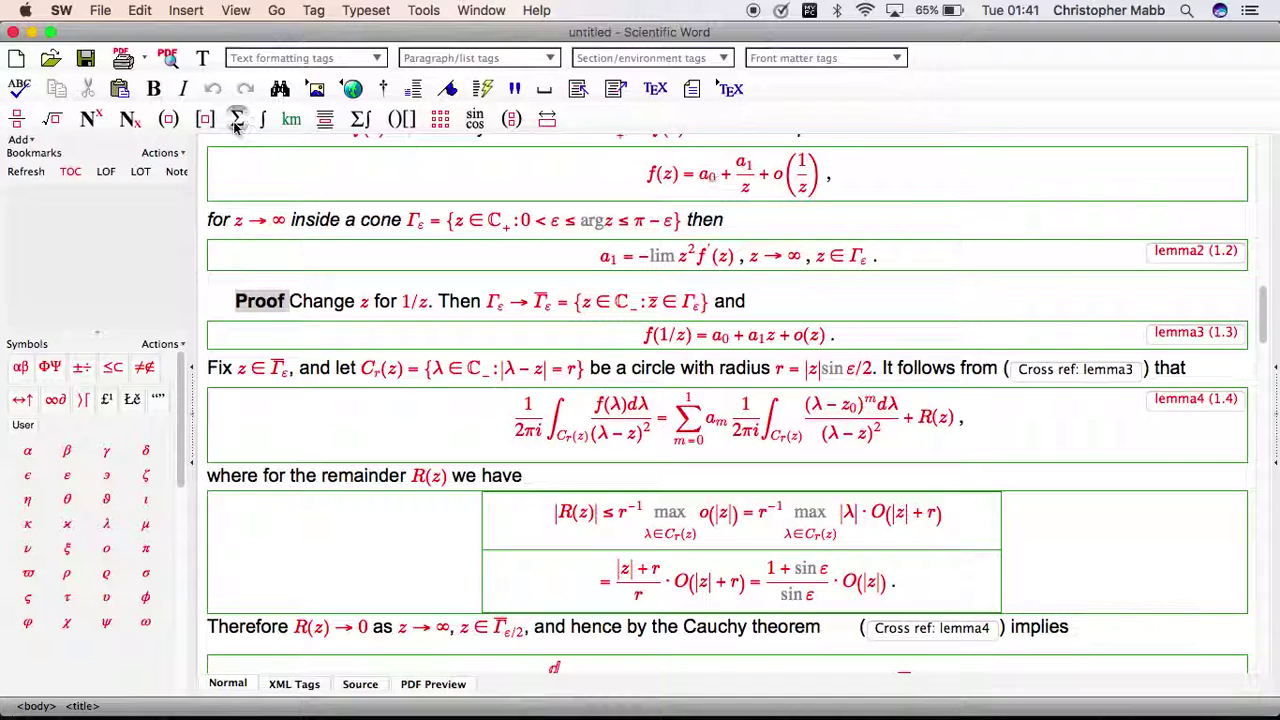
{"action": "left_click", "coordinate": [236, 10]}
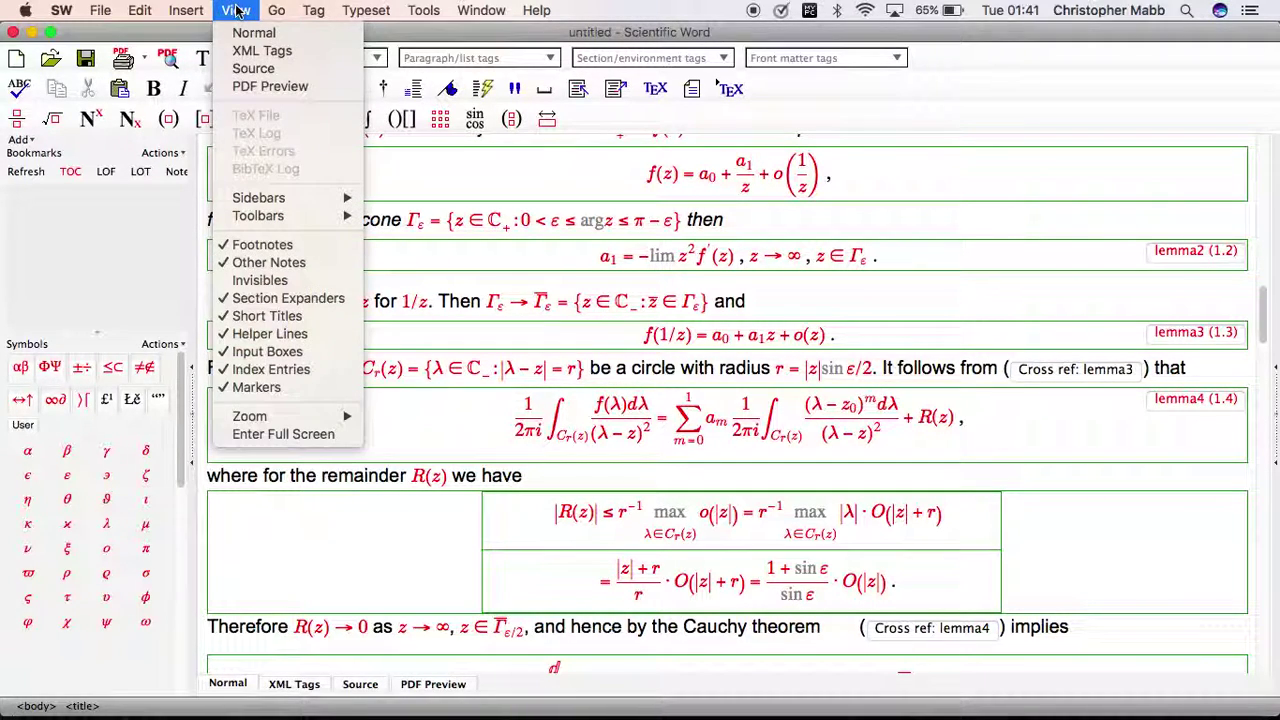
{"action": "left_click", "coordinate": [268, 334]}
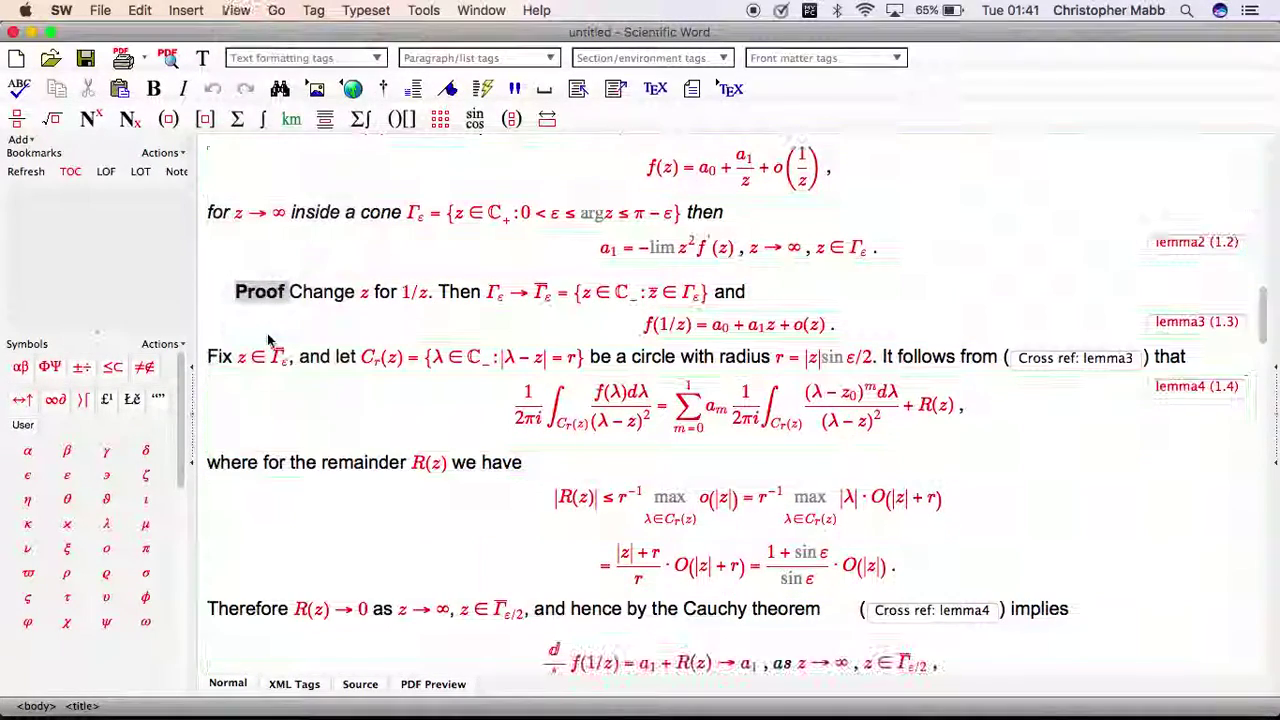
Export the article to the web as 'Elbert2', a zip with CSS and MathJax web refs
{"action": "left_click", "coordinate": [98, 11]}
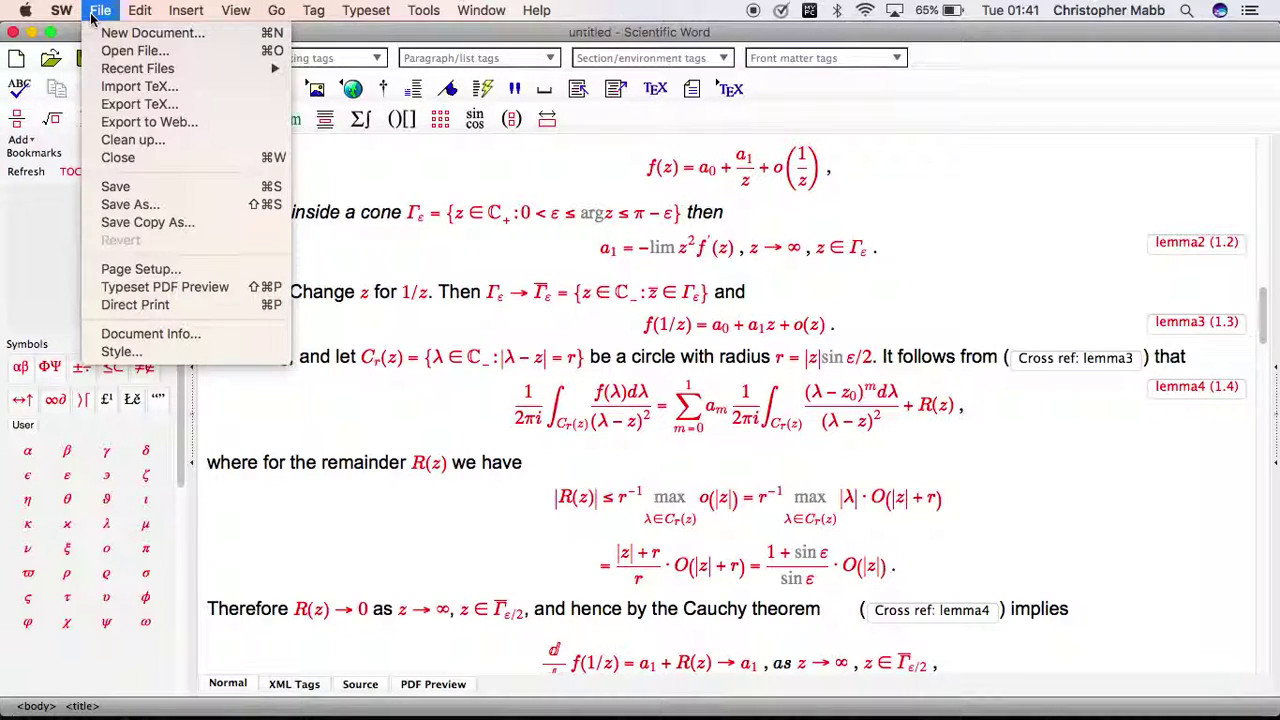
{"action": "left_click", "coordinate": [136, 122]}
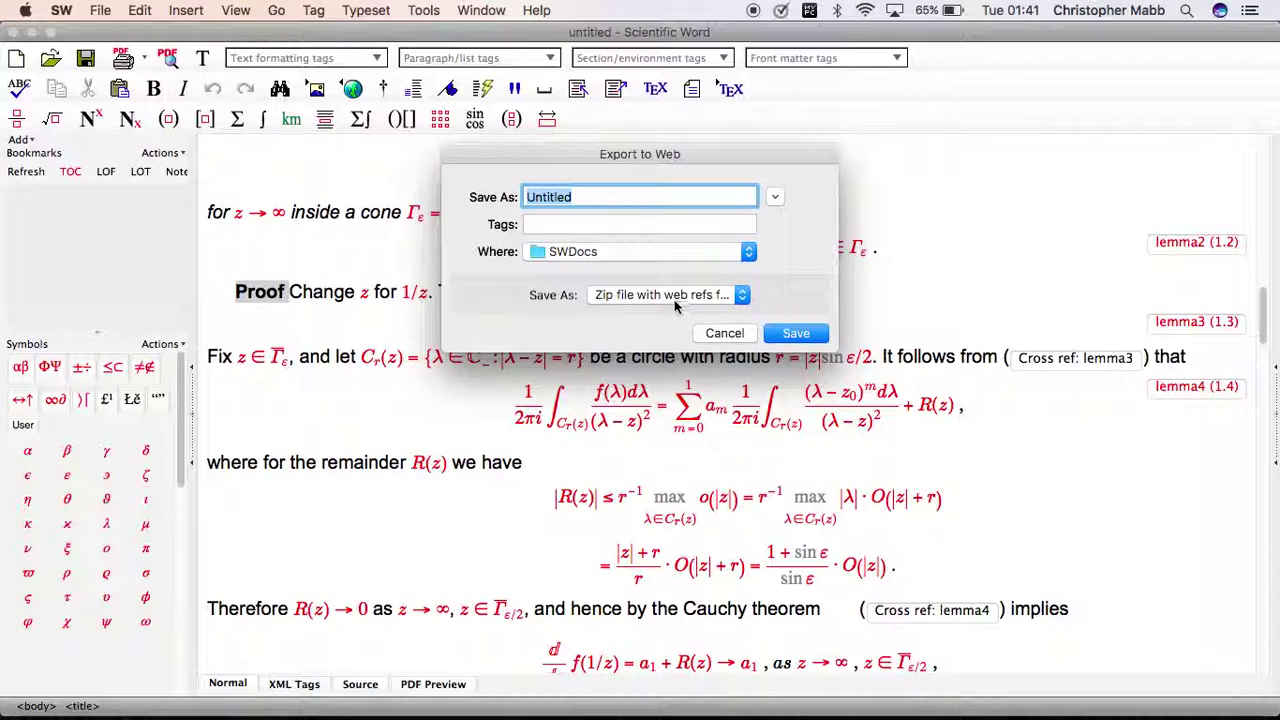
{"action": "left_click", "coordinate": [742, 295]}
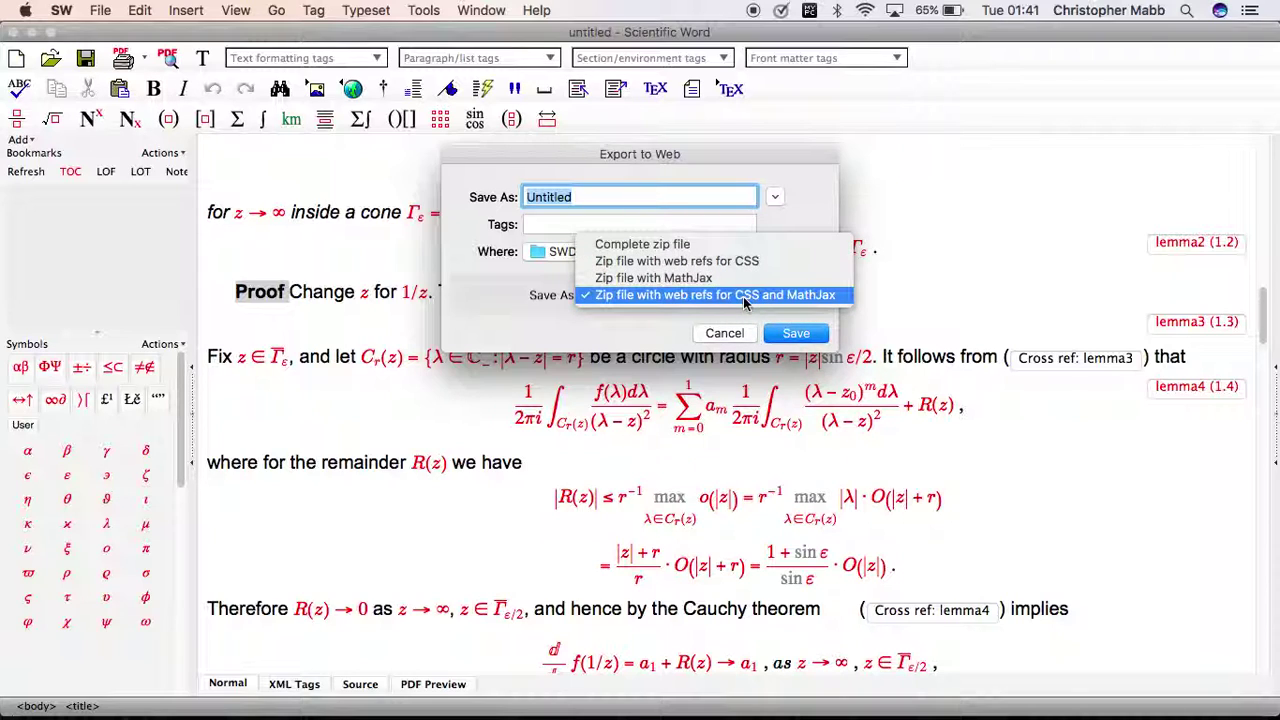
{"action": "left_click", "coordinate": [657, 296]}
{"action": "type", "text": "Elbert2"}
{"action": "key", "text": "Return"}
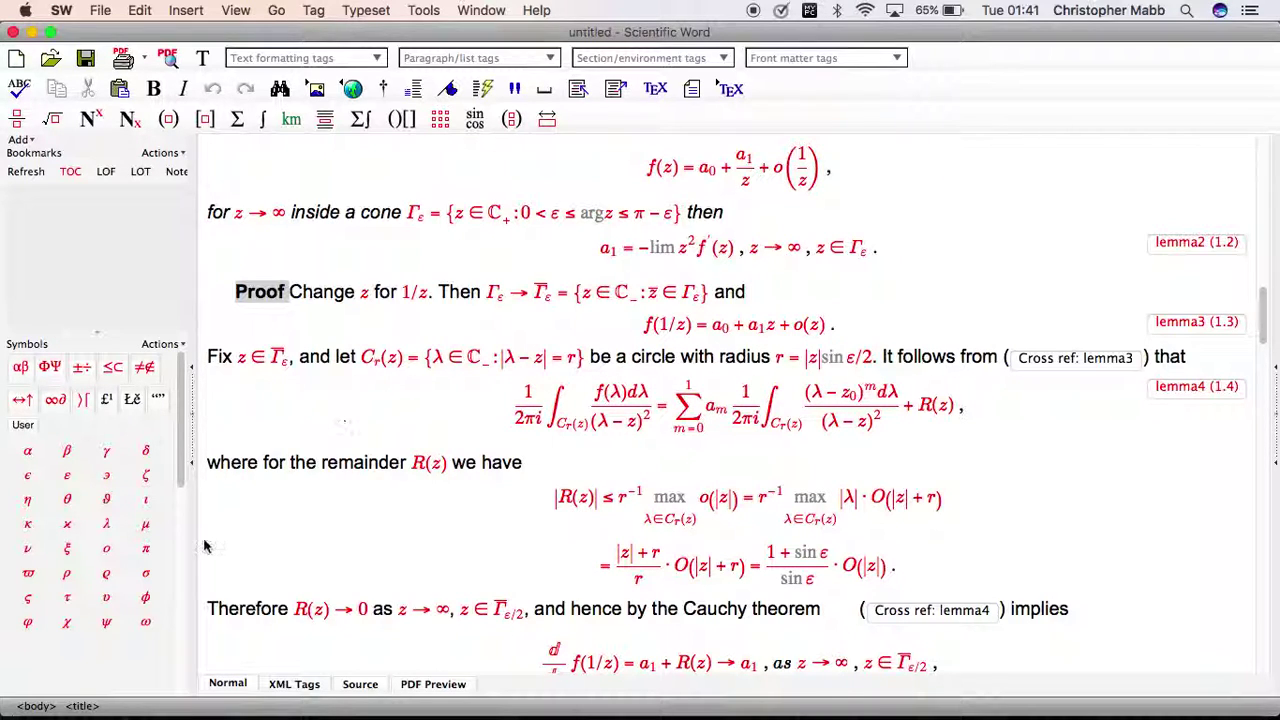
Extract Elbert2.zip, open the Elbert2 folder, and bring up actions for its untitled21.xhtml
{"action": "left_click", "coordinate": [72, 690]}
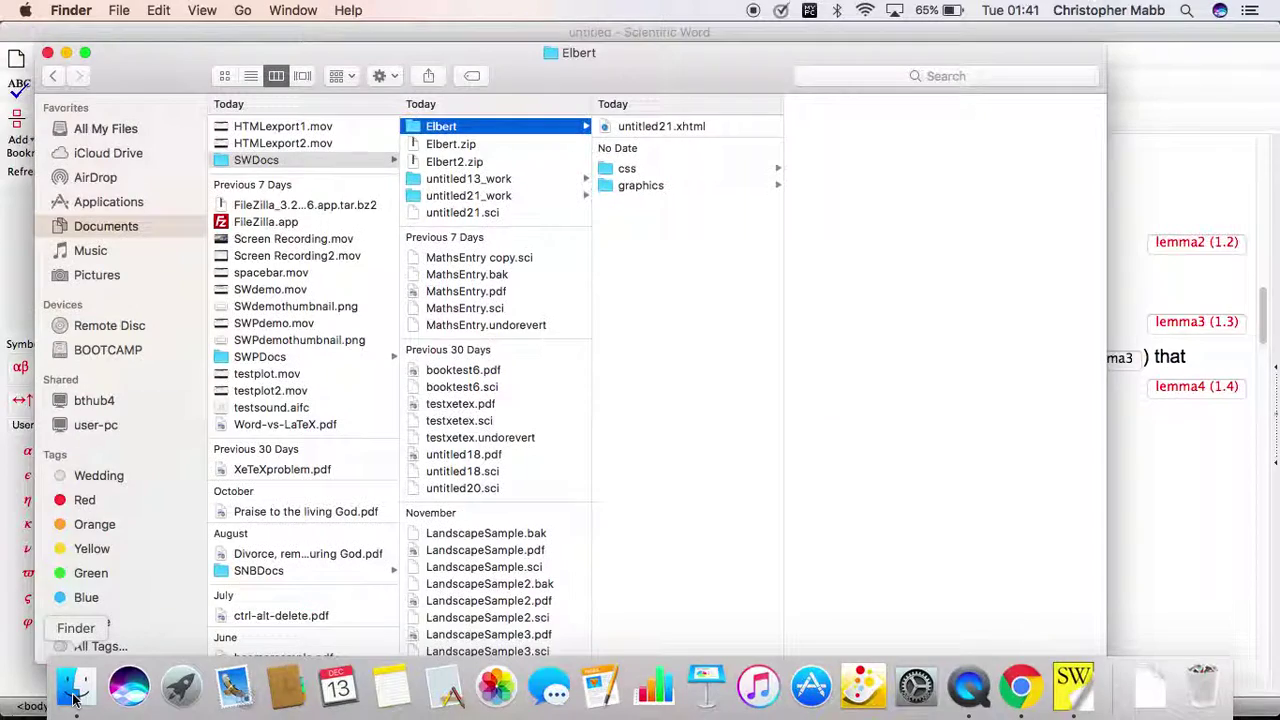
{"action": "double_click", "coordinate": [437, 164]}
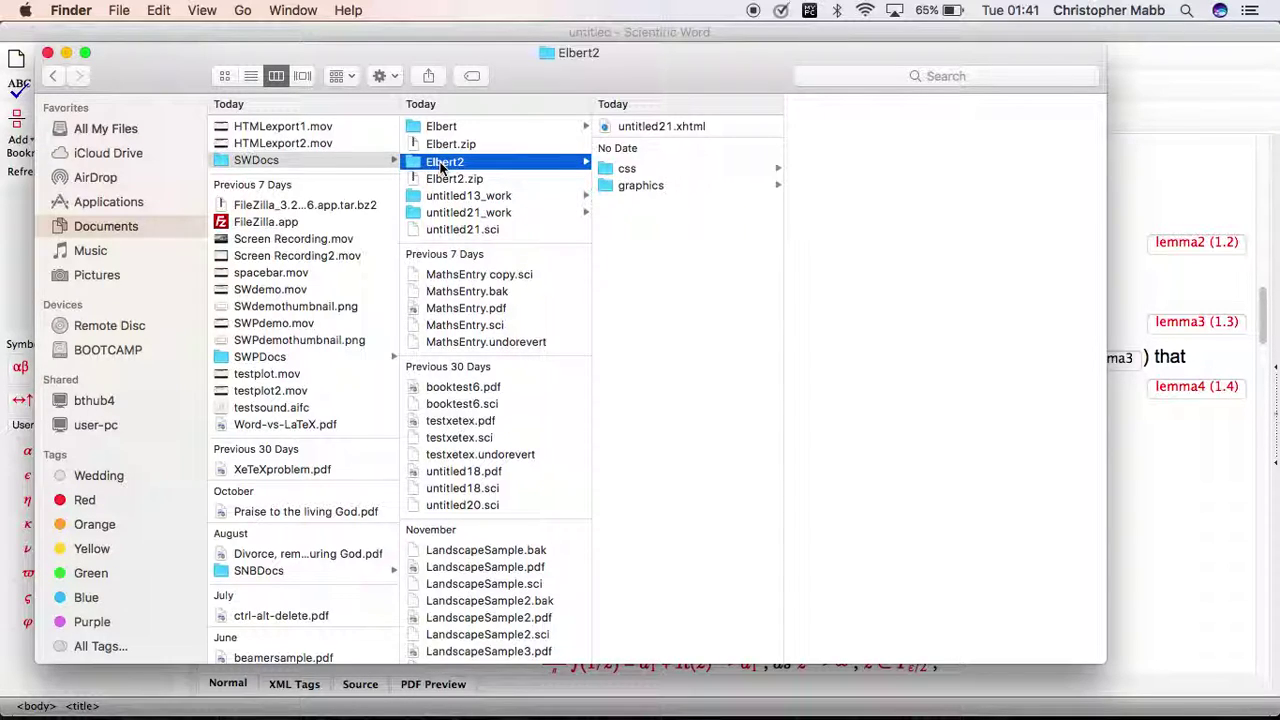
{"action": "key", "text": "Return"}
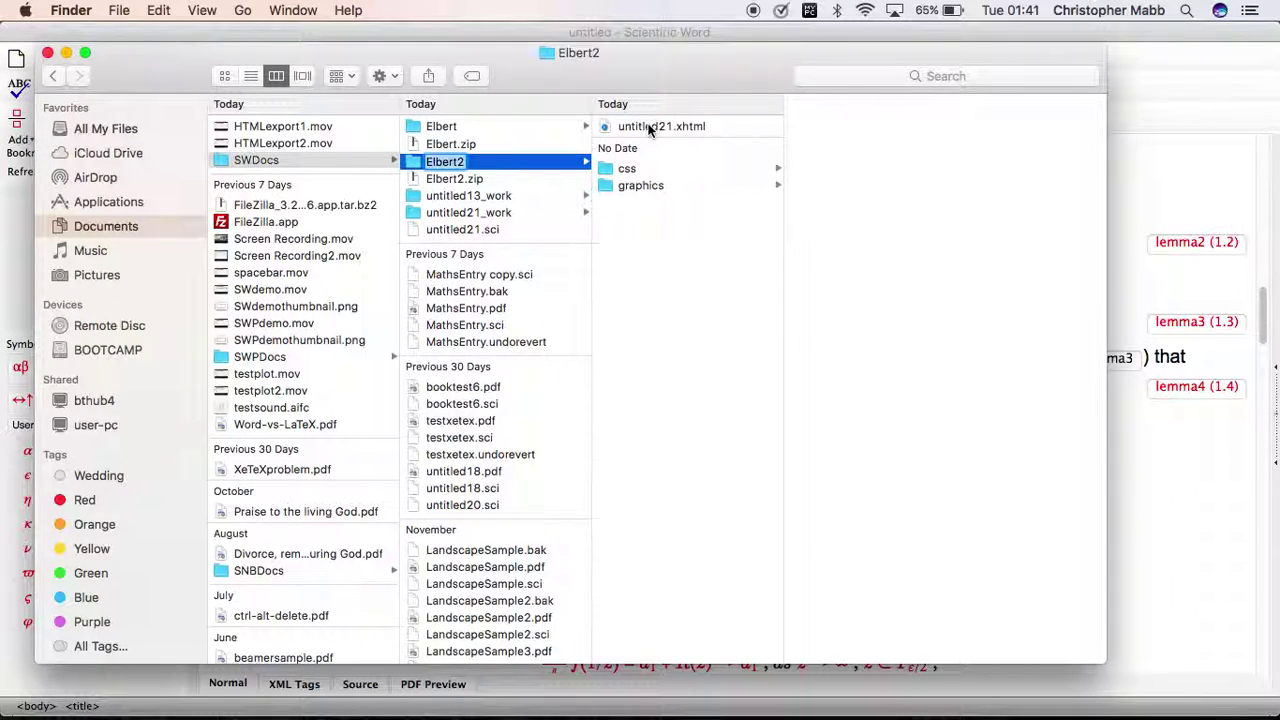
{"action": "right_click", "coordinate": [648, 129]}
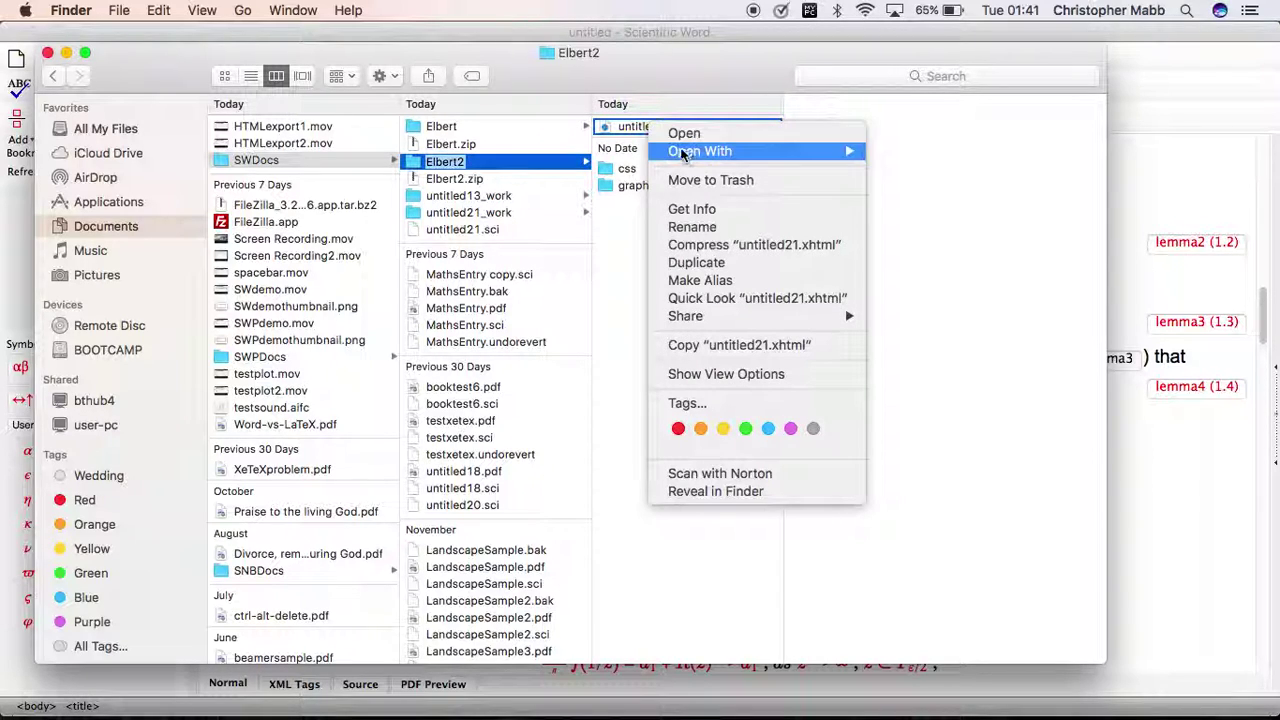
Open the Elbert2 untitled21.xhtml in Google Chrome and zoom the page to 110%
{"action": "mouse_move", "coordinate": [687, 150]}
{"action": "left_click", "coordinate": [913, 187]}
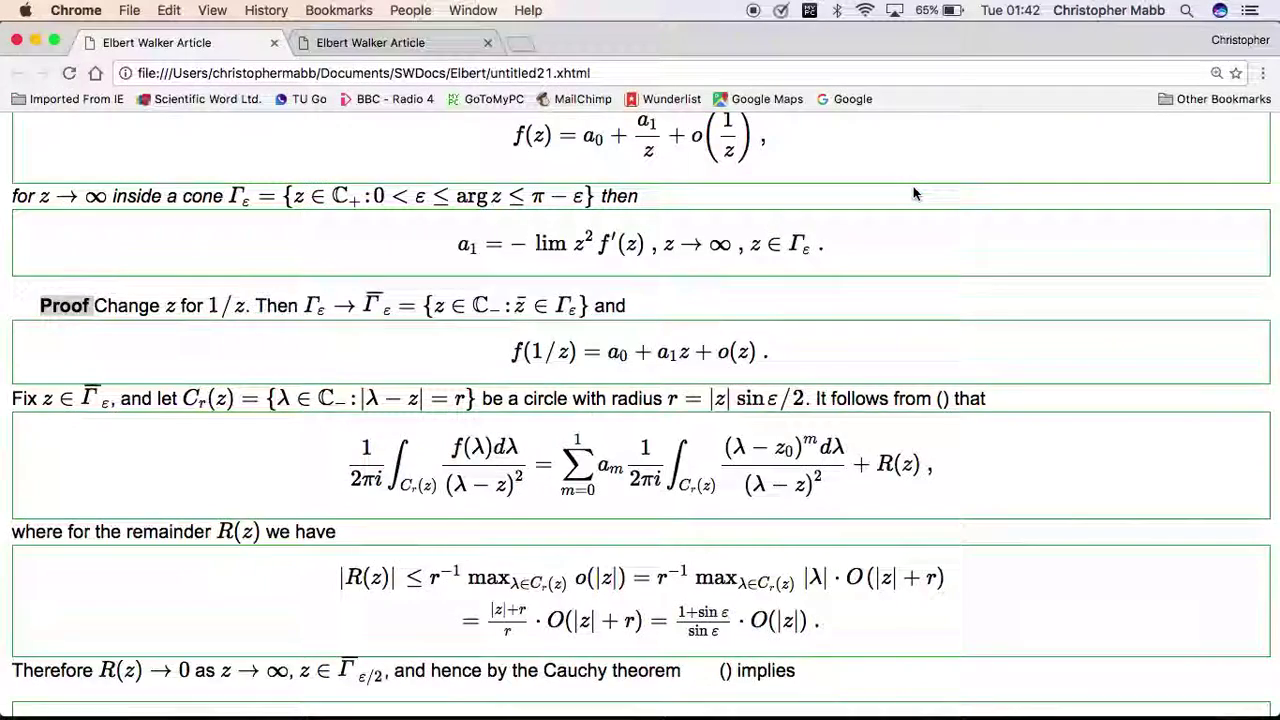
{"action": "scroll", "coordinate": [863, 315], "scroll_direction": "down", "scroll_amount": 4}
{"action": "key", "text": "super+equal"}
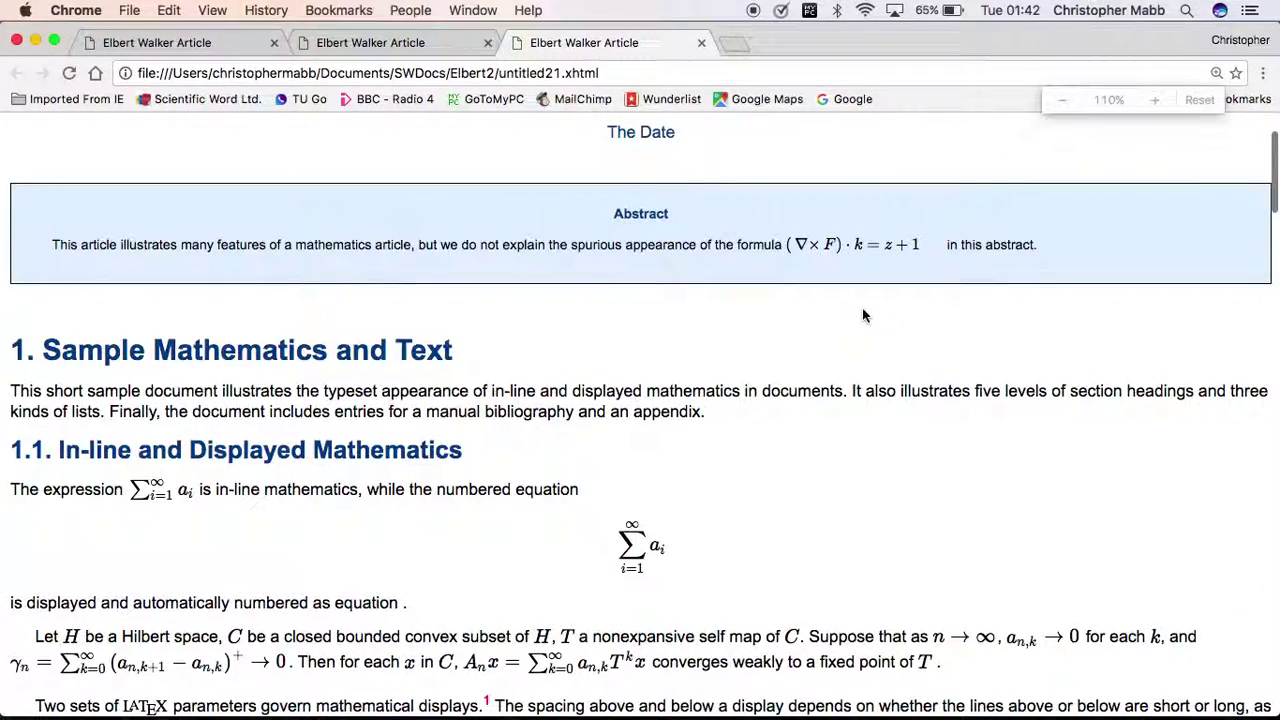
Scroll through the Elbert2 article to confirm the equations no longer have green boxes
{"action": "scroll", "coordinate": [863, 315], "scroll_direction": "down", "scroll_amount": 3}
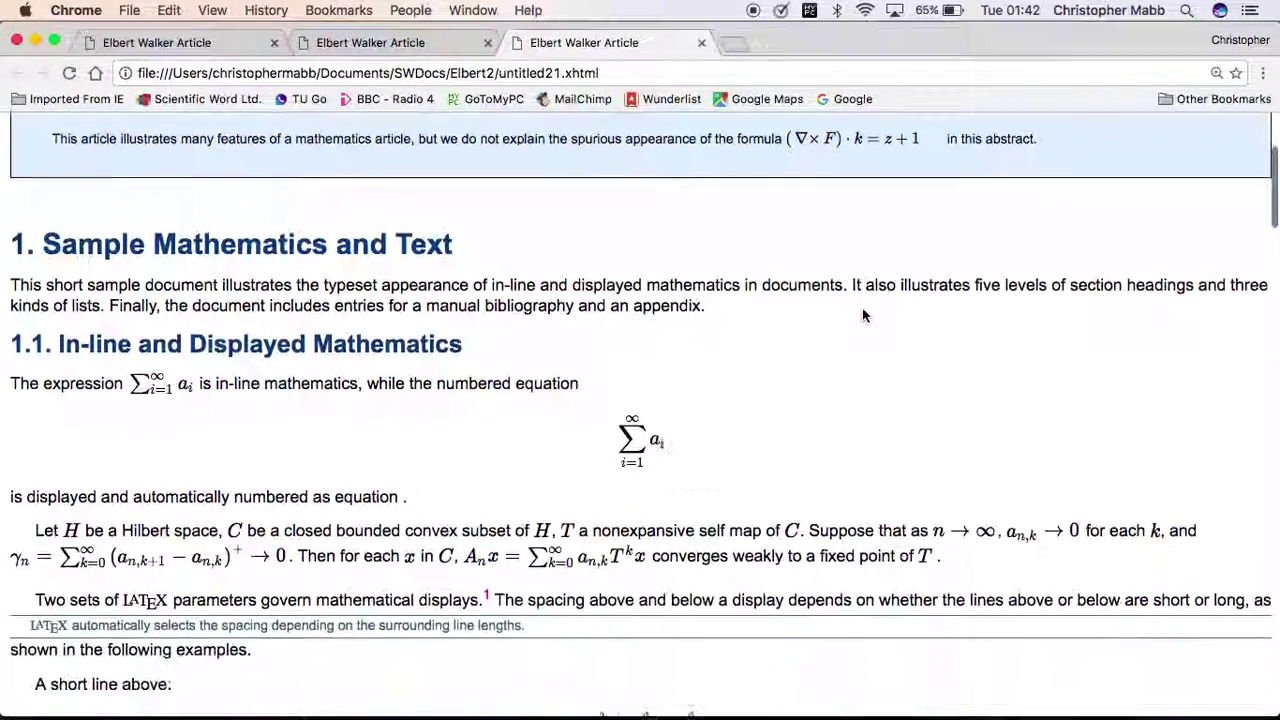
{"action": "scroll", "coordinate": [863, 315], "scroll_direction": "down", "scroll_amount": 3}
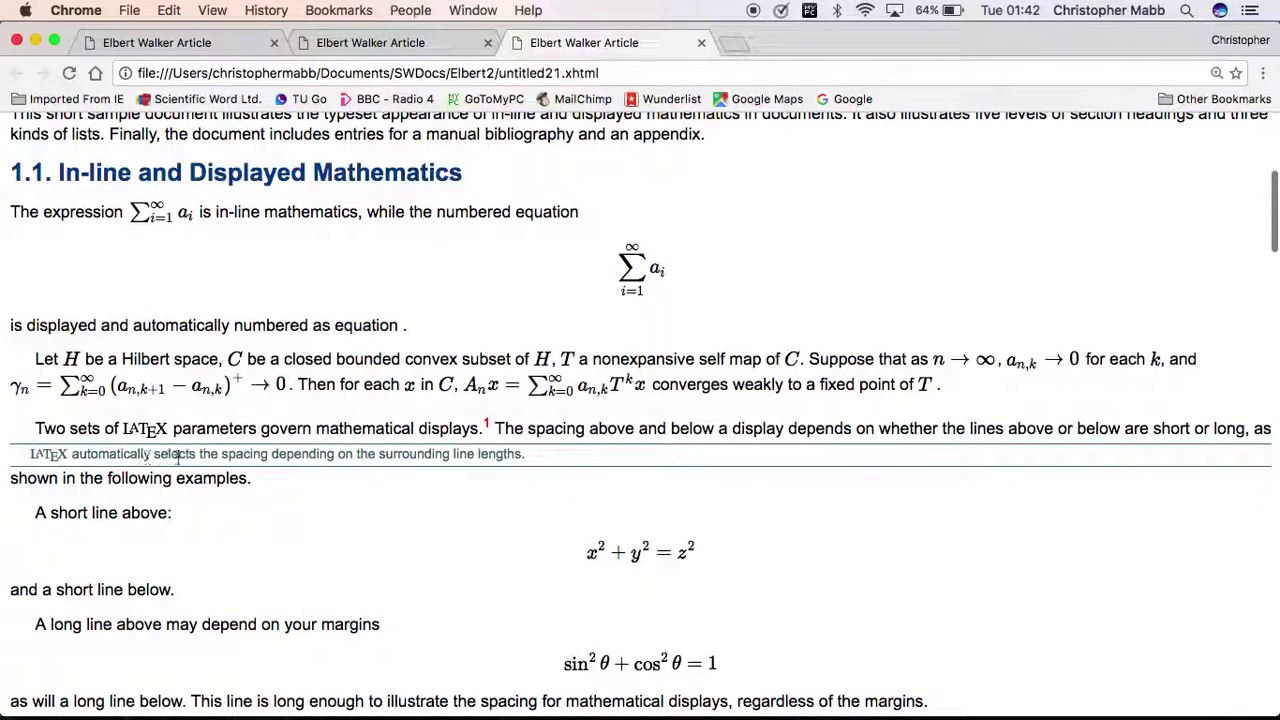
{"action": "scroll", "coordinate": [384, 494], "scroll_direction": "down", "scroll_amount": 3}
{"action": "scroll", "coordinate": [383, 494], "scroll_direction": "down", "scroll_amount": 4}
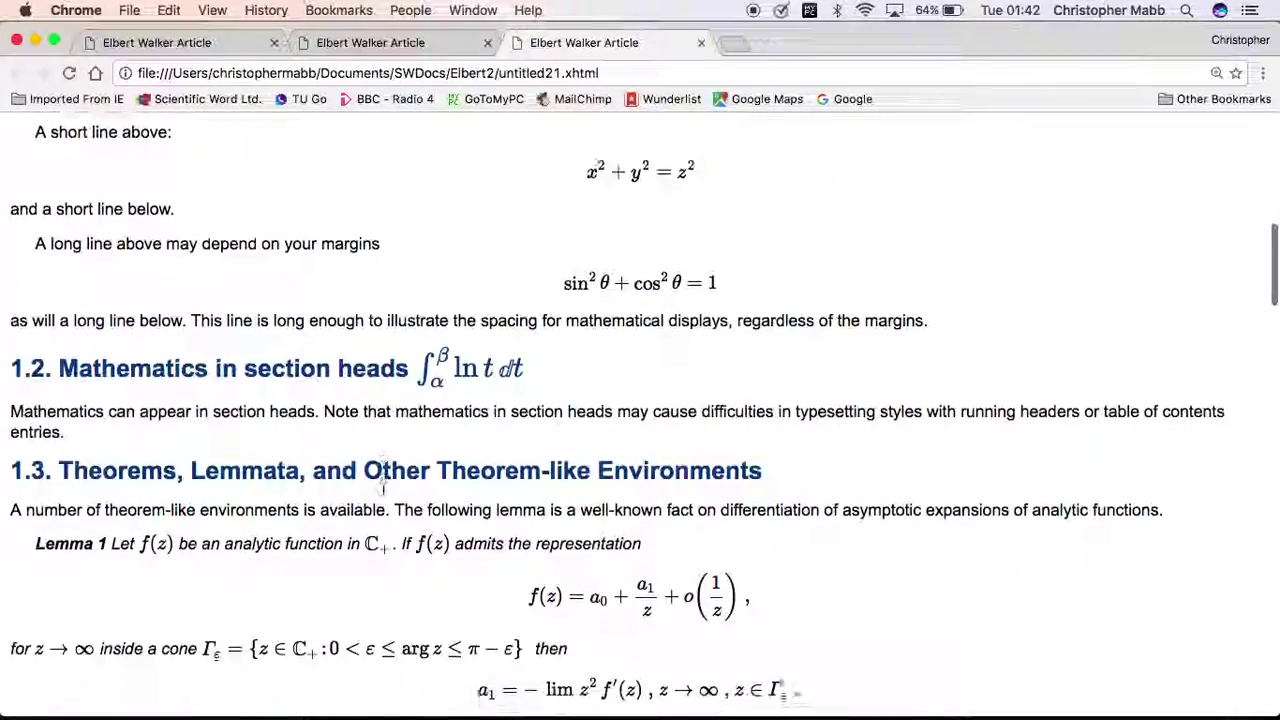
{"action": "scroll", "coordinate": [383, 491], "scroll_direction": "down", "scroll_amount": 5}
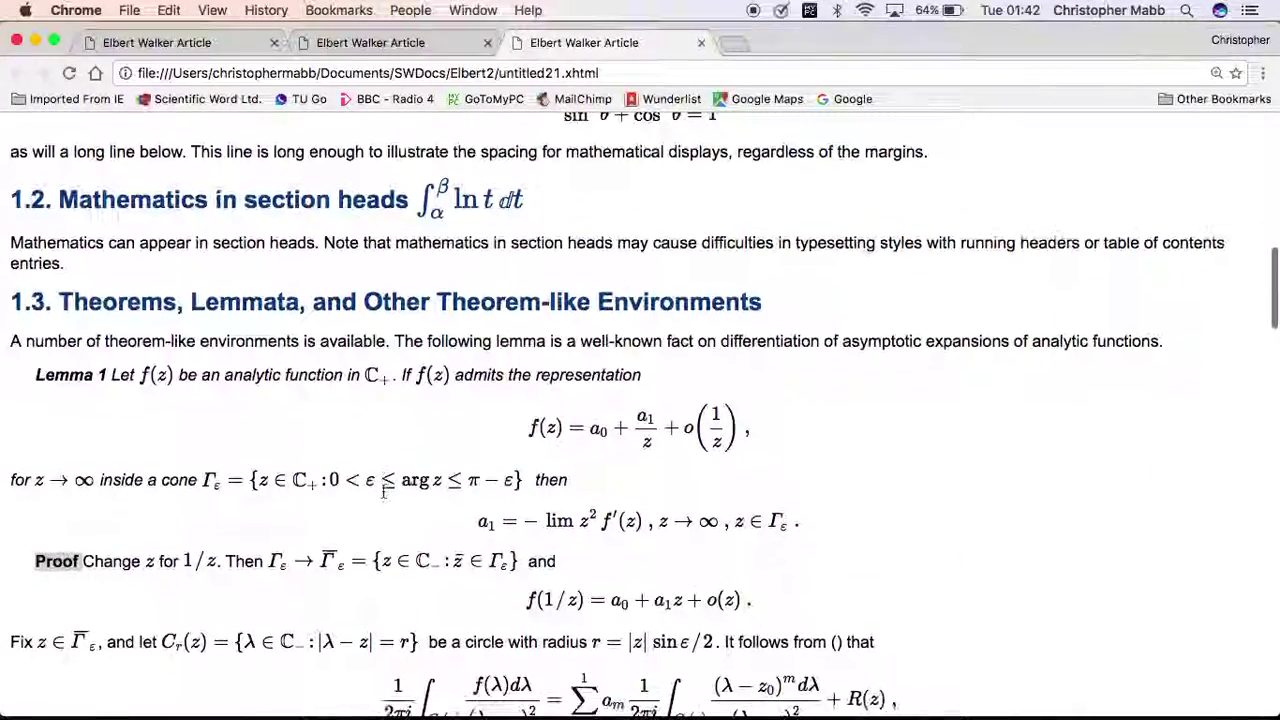
{"action": "scroll", "coordinate": [383, 494], "scroll_direction": "down", "scroll_amount": 3}
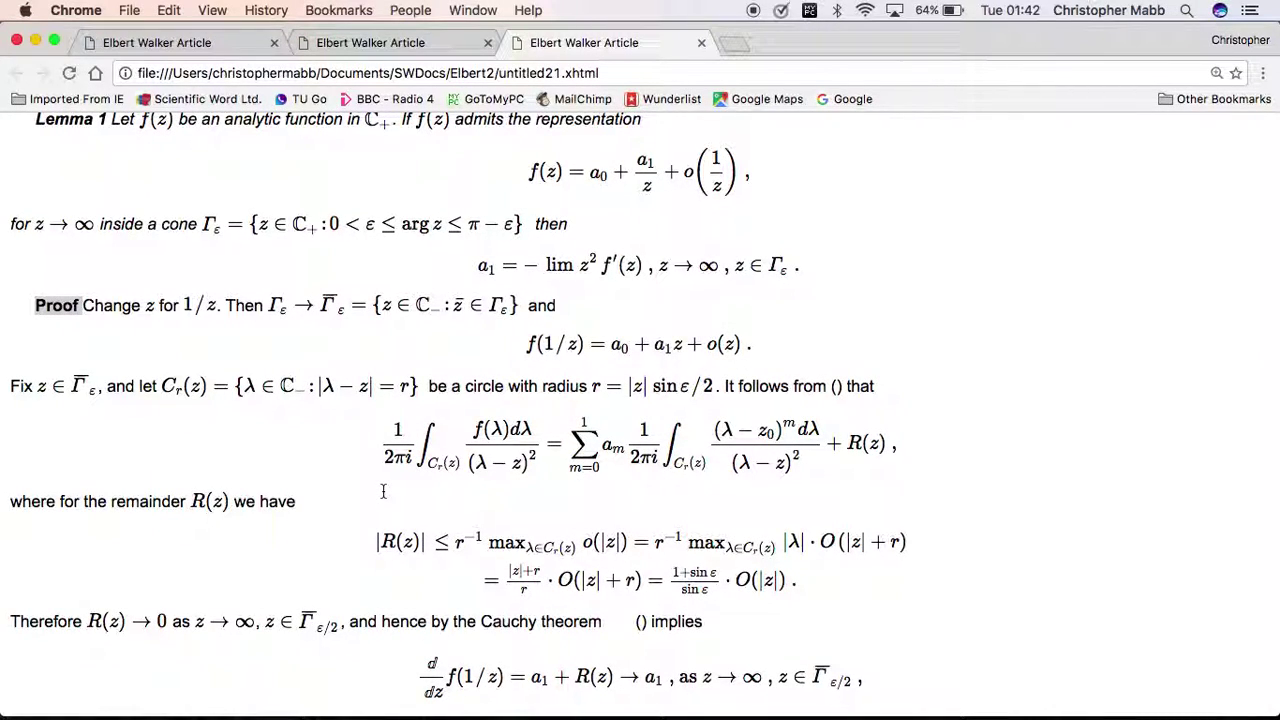
{"action": "scroll", "coordinate": [383, 491], "scroll_direction": "down", "scroll_amount": 1}
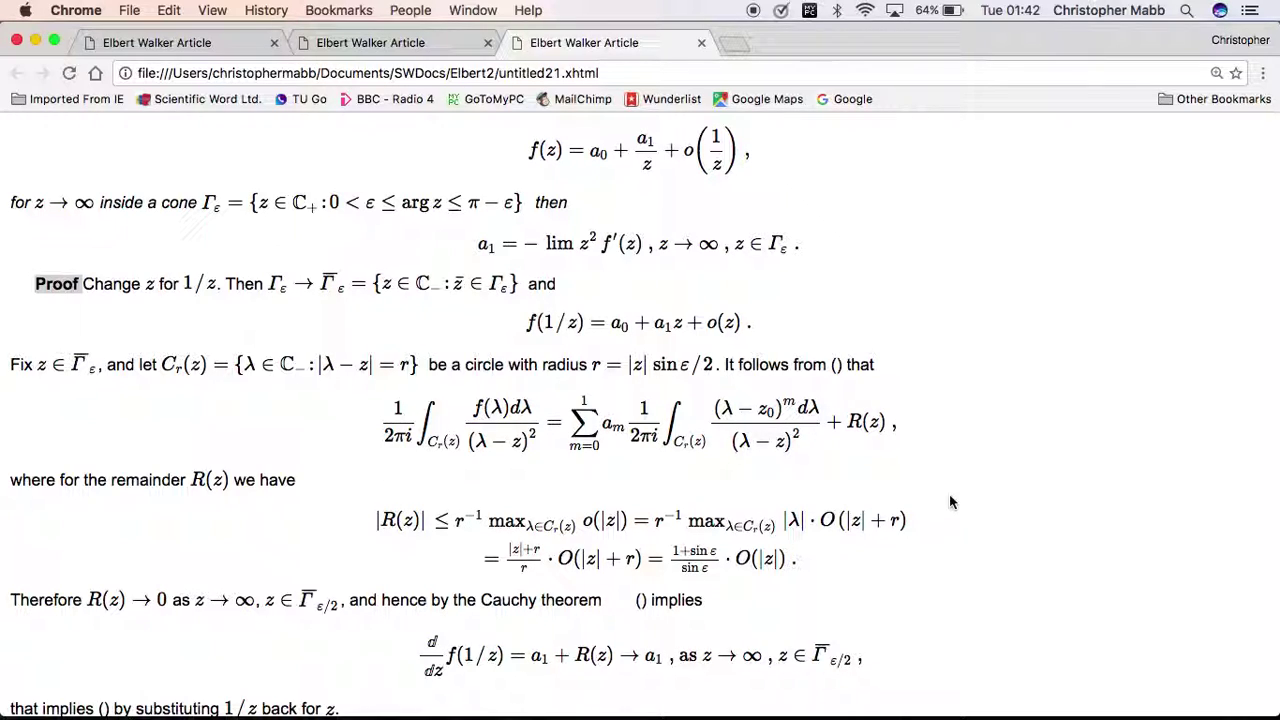
{"action": "scroll", "coordinate": [949, 494], "scroll_direction": "down", "scroll_amount": 3}
{"action": "scroll", "coordinate": [949, 495], "scroll_direction": "down", "scroll_amount": 4}
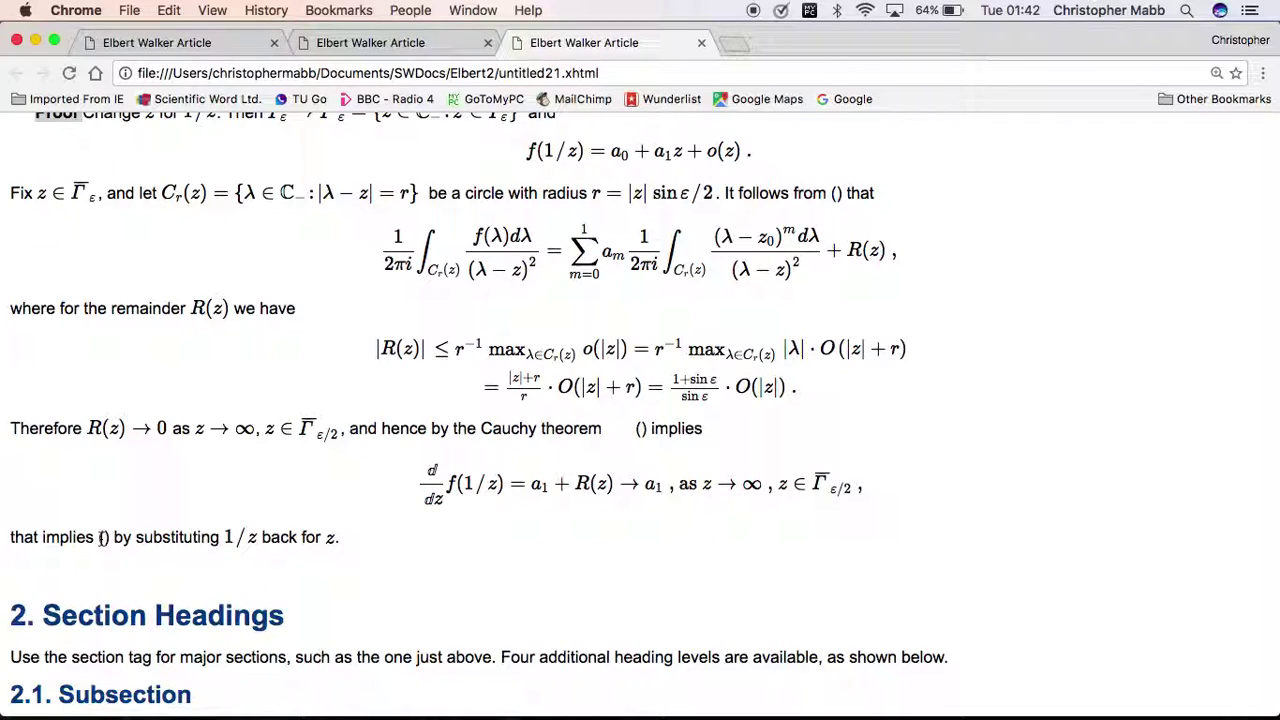
{"action": "scroll", "coordinate": [1050, 350], "scroll_direction": "up", "scroll_amount": 3}
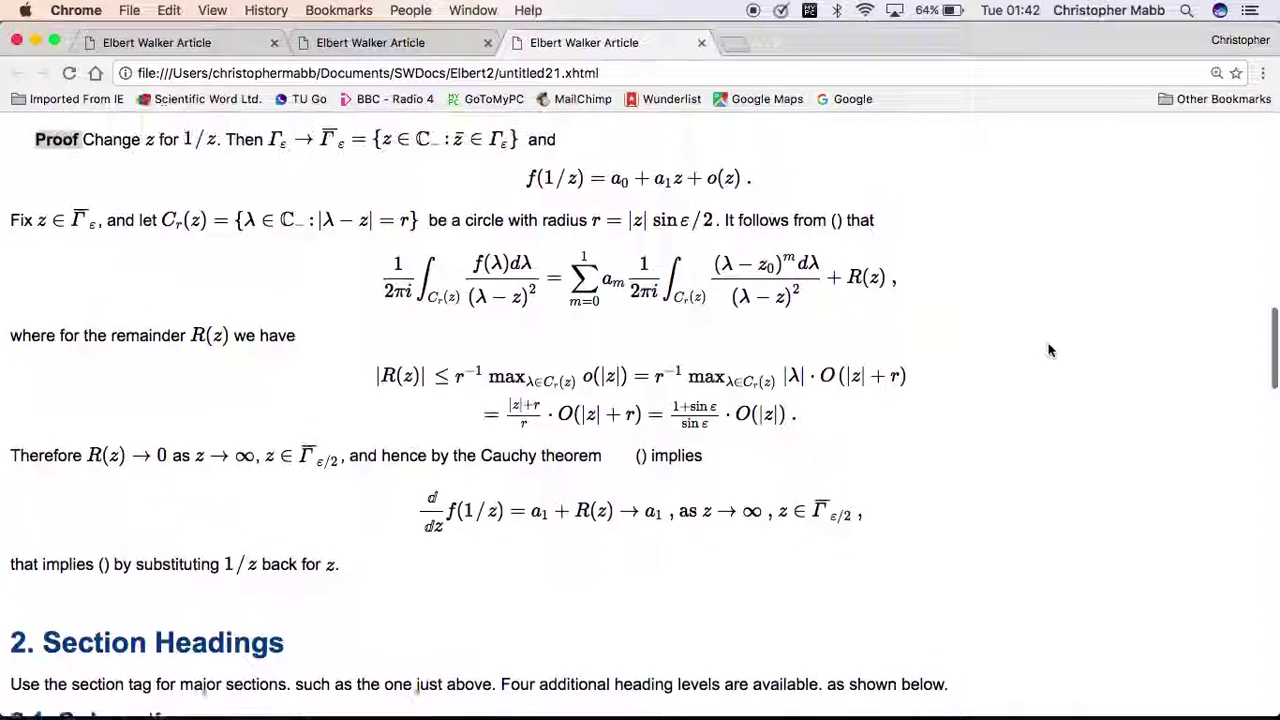
{"action": "scroll", "coordinate": [1050, 350], "scroll_direction": "up", "scroll_amount": 1}
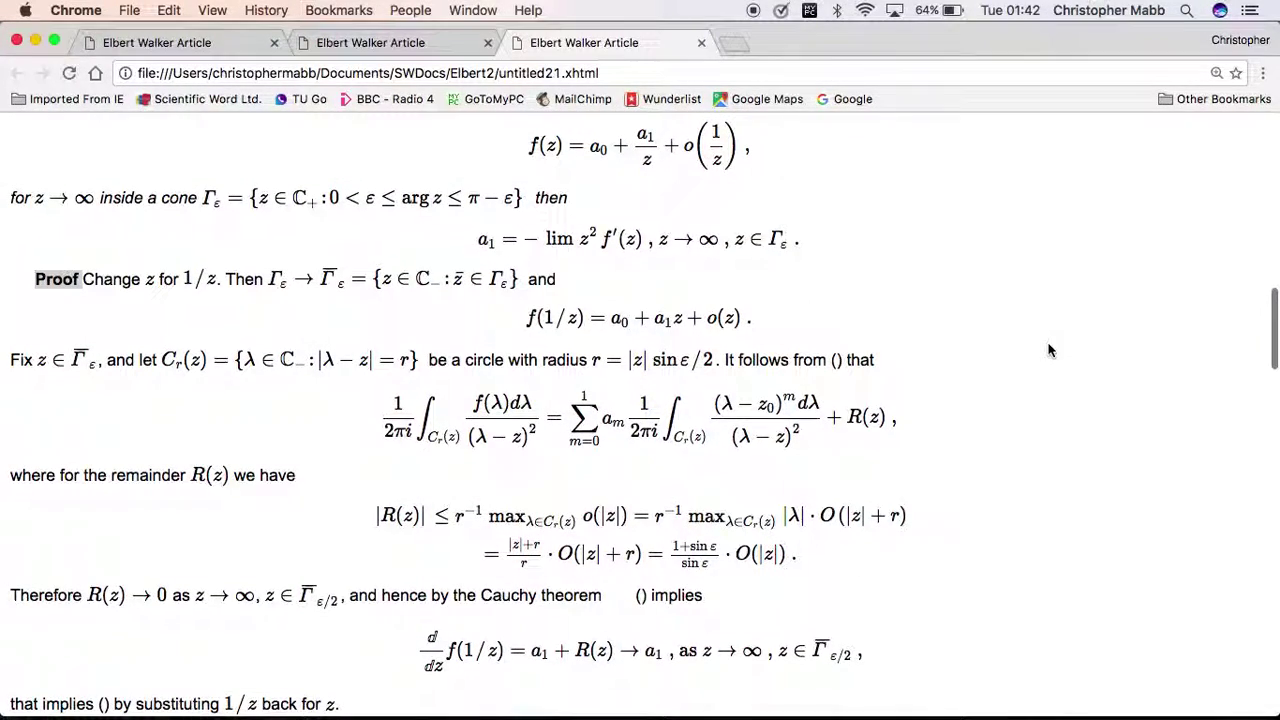